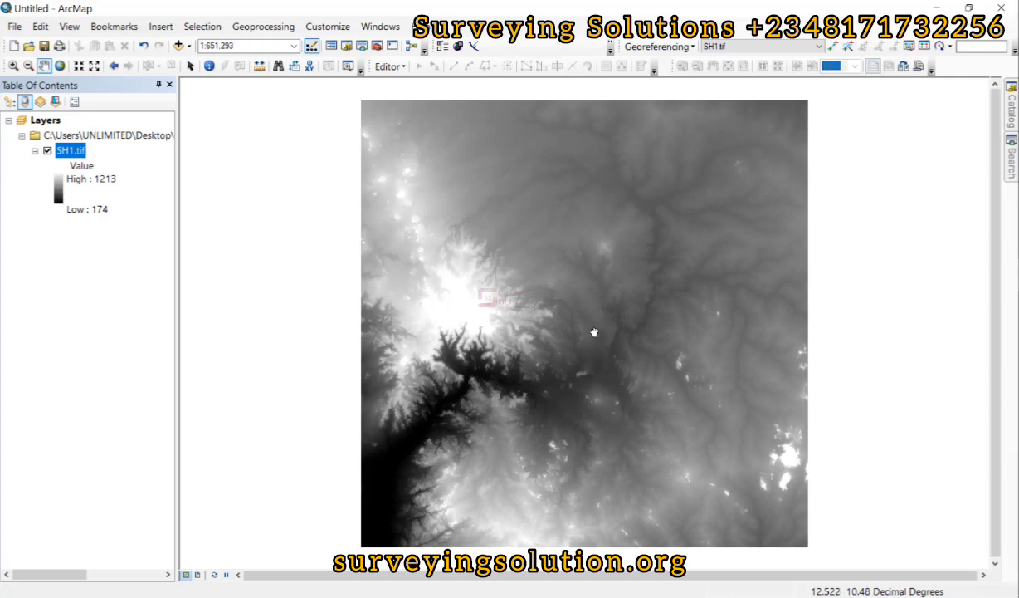
Generate an aspect raster from SH1.tif with the Spatial Analyst Aspect surface tool, using the PLANAR method.
{"action": "left_click", "coordinate": [376, 47]}
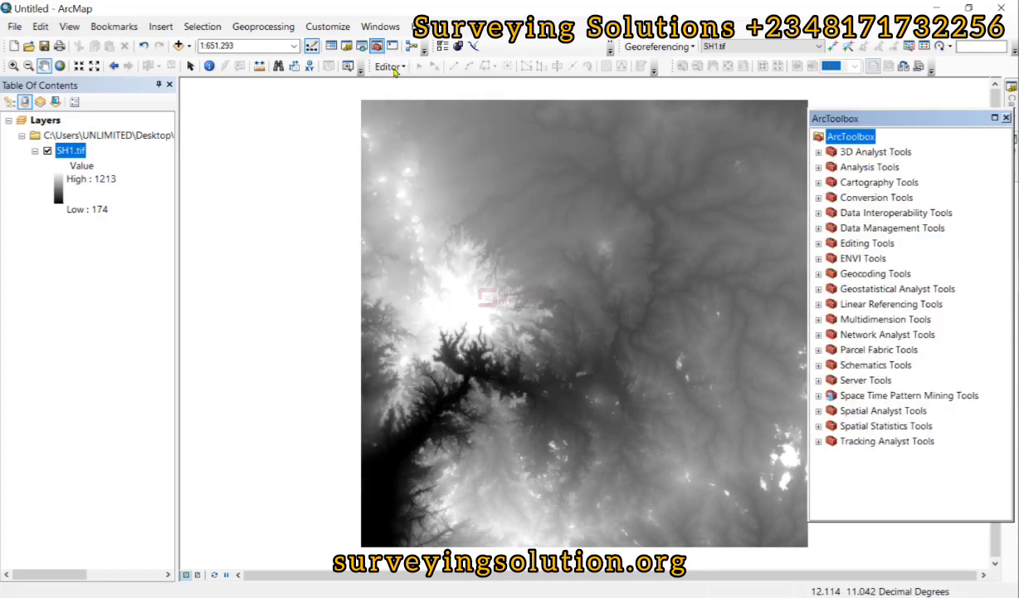
{"action": "left_click", "coordinate": [818, 411]}
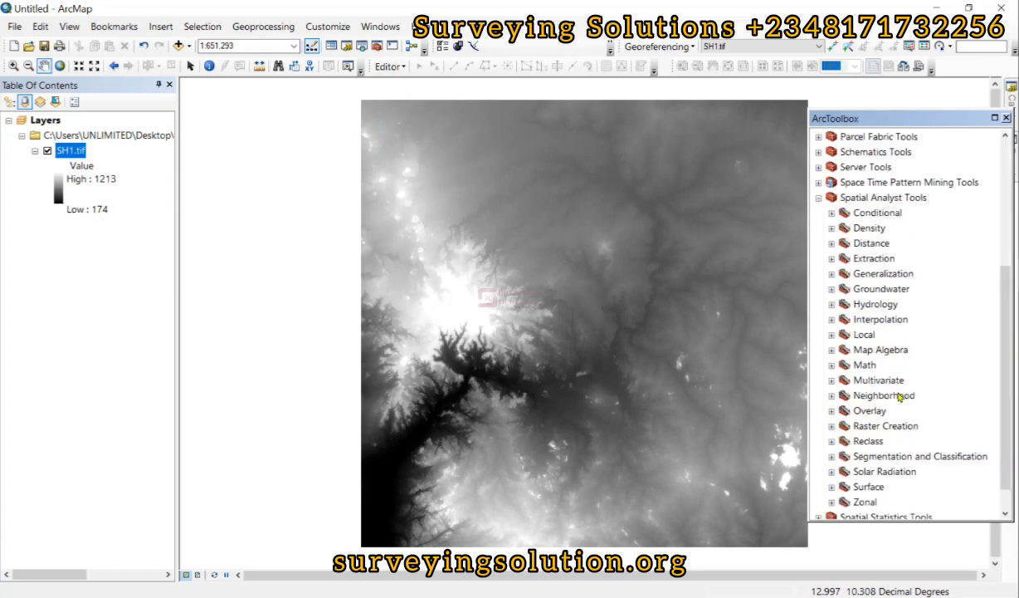
{"action": "scroll", "coordinate": [880, 405], "scroll_direction": "down", "scroll_amount": 1}
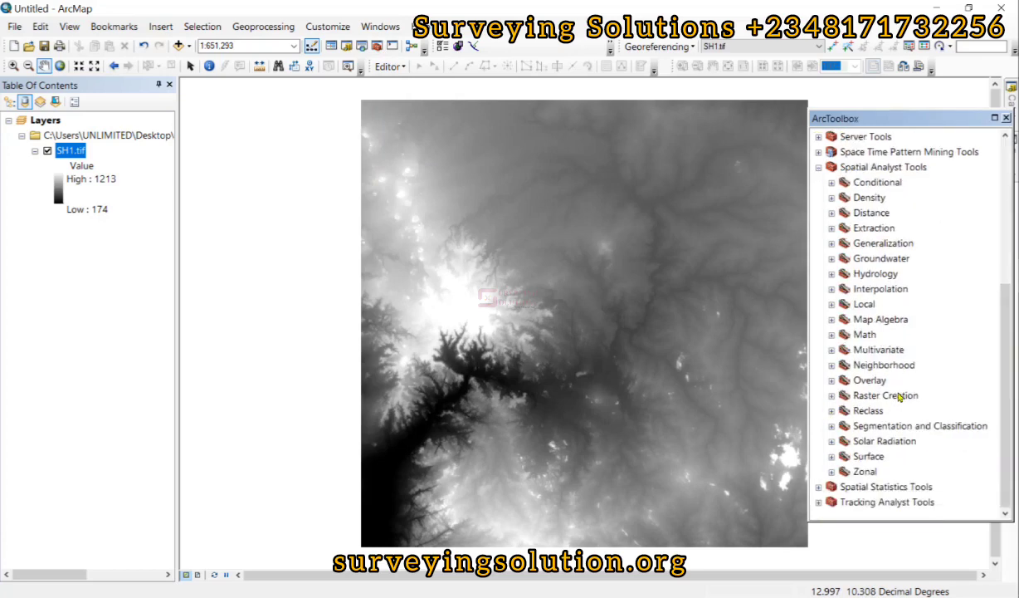
{"action": "left_click", "coordinate": [832, 456]}
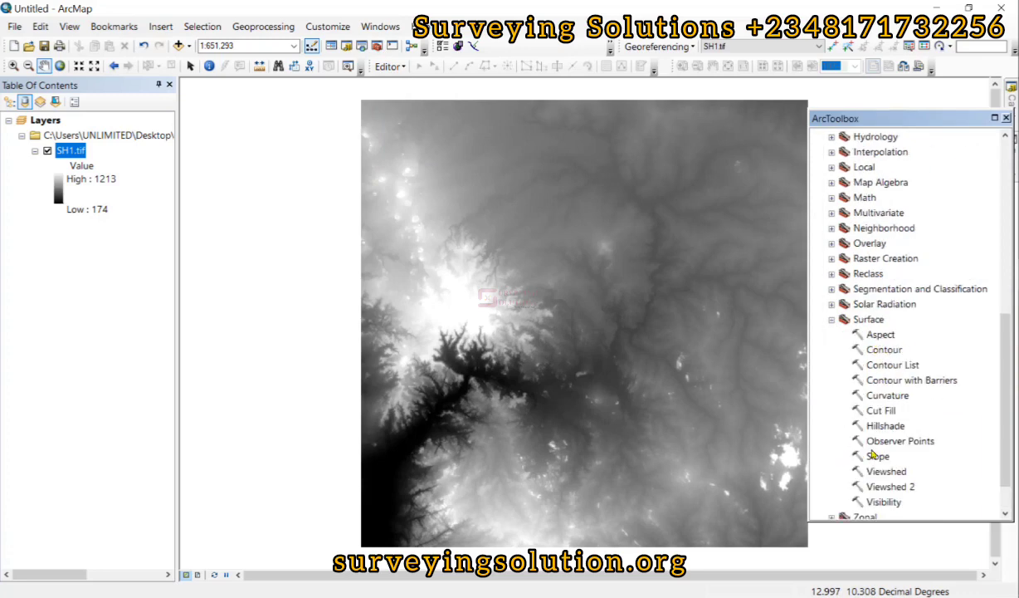
{"action": "double_click", "coordinate": [881, 335]}
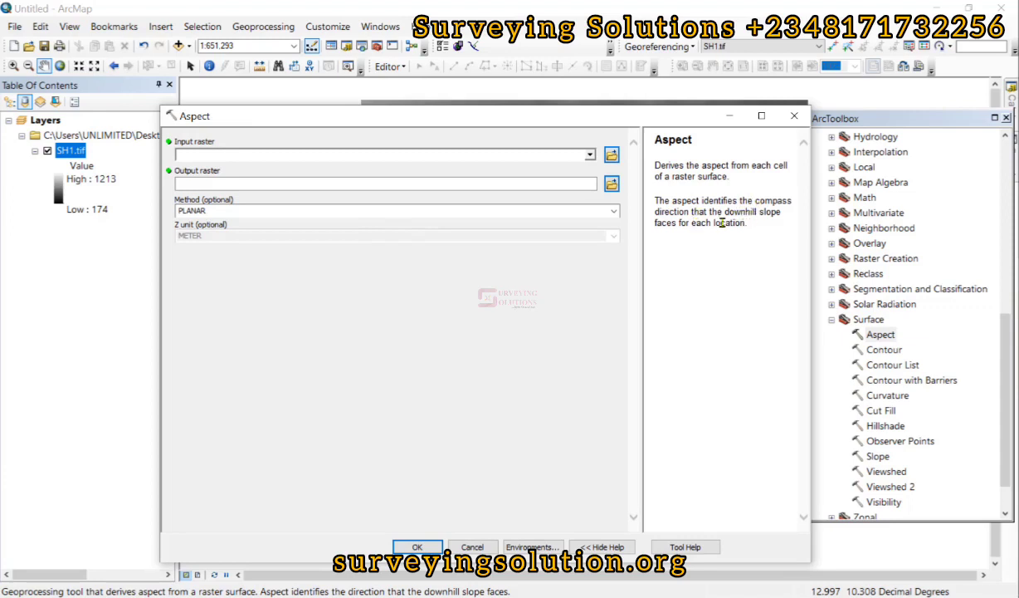
{"action": "left_click", "coordinate": [589, 154]}
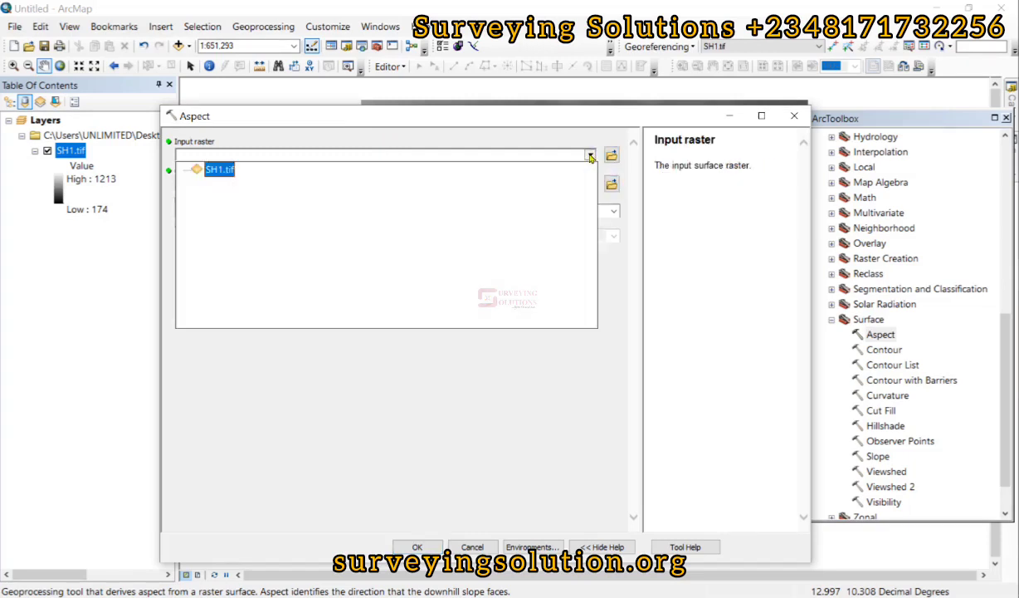
{"action": "left_click", "coordinate": [220, 172]}
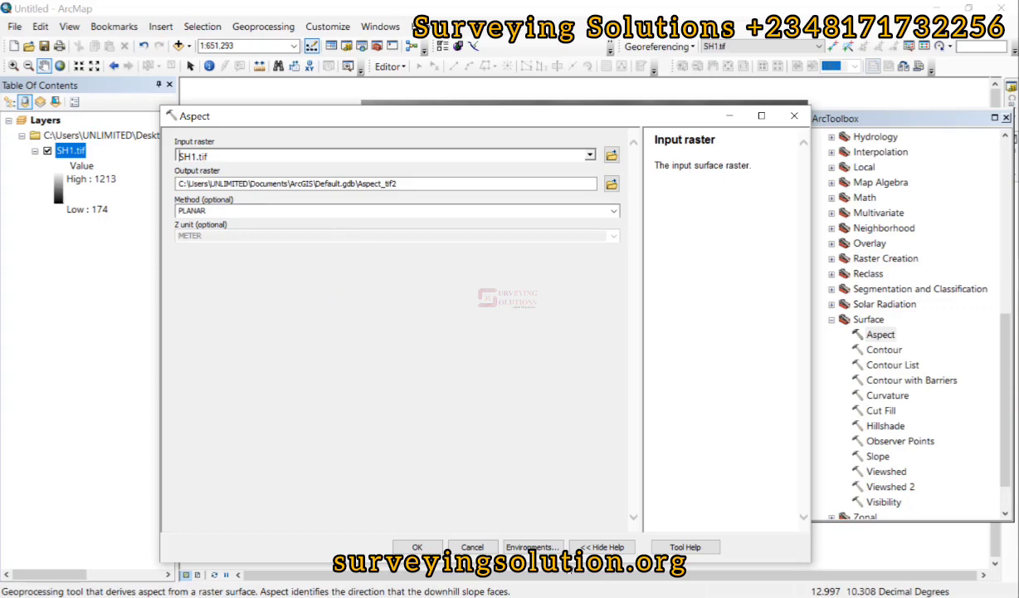
{"action": "left_click", "coordinate": [415, 548]}
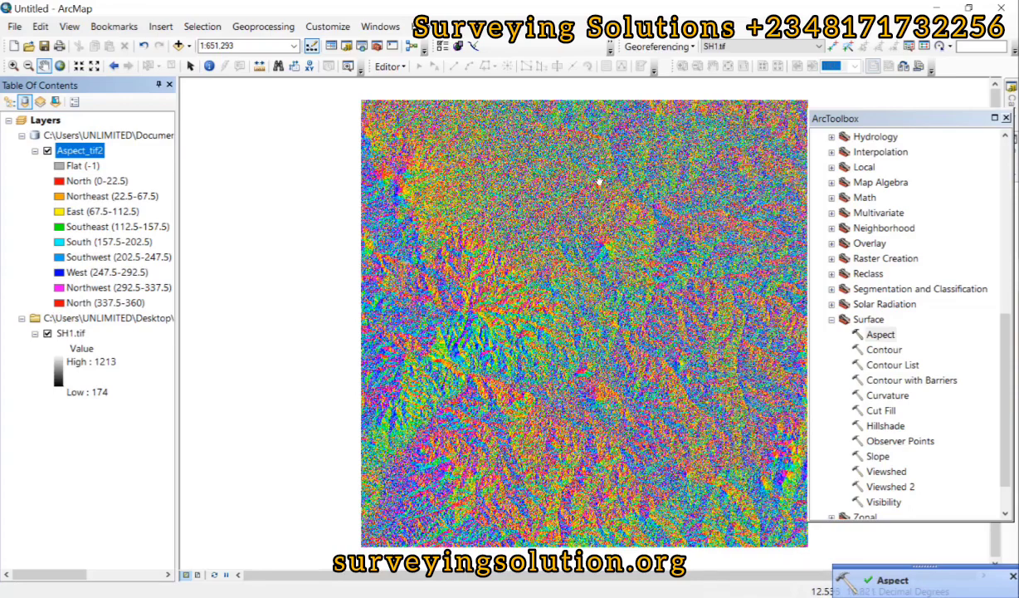
Examine the aspect raster's slope directions up close and compare it with the elevation raster underneath.
{"action": "left_click_drag", "start_coordinate": [626, 204], "coordinate": [581, 221]}
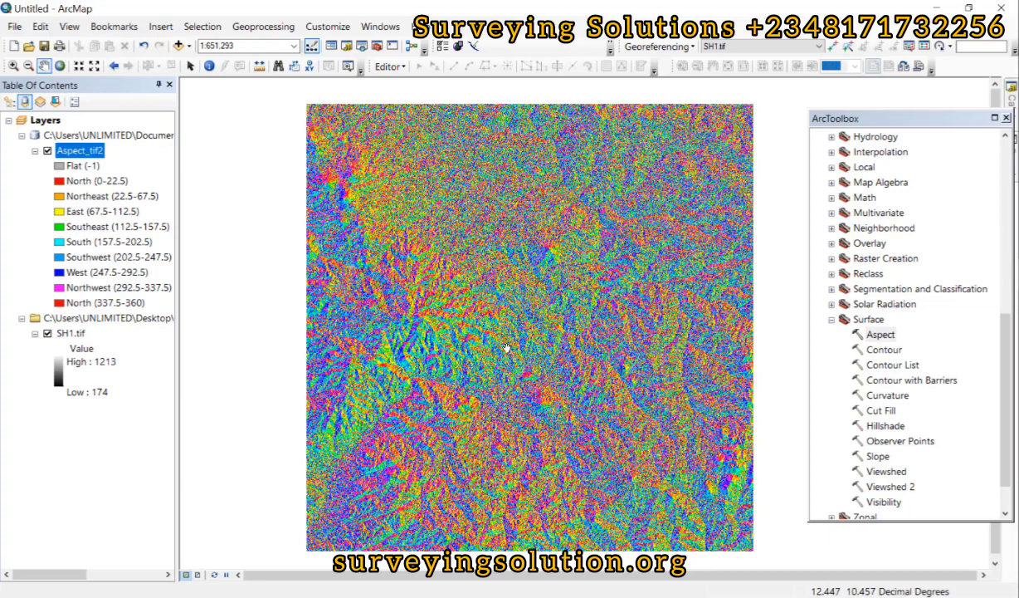
{"action": "left_click", "coordinate": [47, 151]}
{"action": "left_click", "coordinate": [47, 151]}
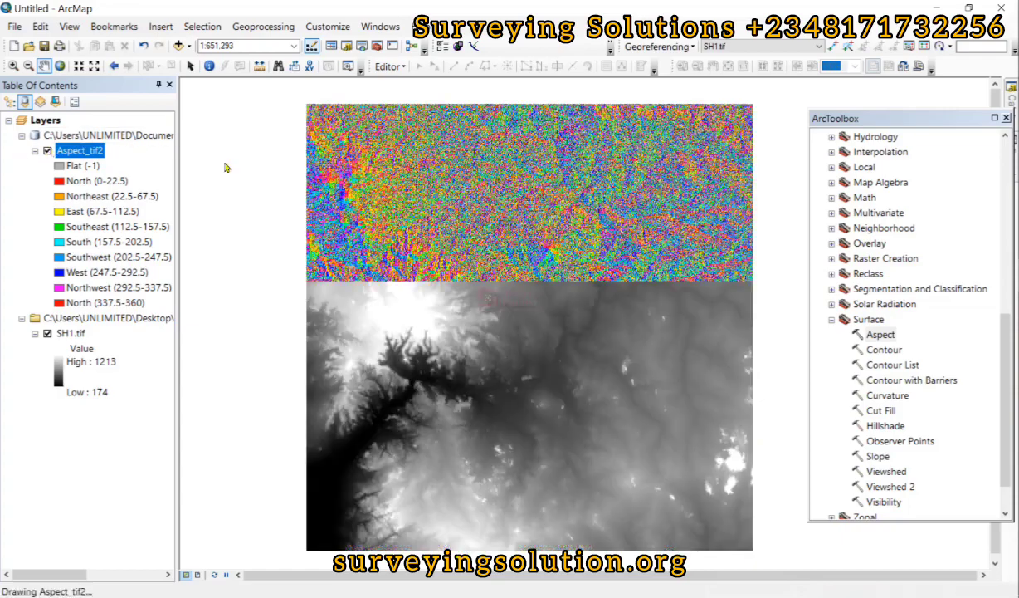
{"action": "scroll", "coordinate": [515, 211], "scroll_direction": "down", "scroll_amount": 3}
{"action": "scroll", "coordinate": [514, 212], "scroll_direction": "down", "scroll_amount": 1}
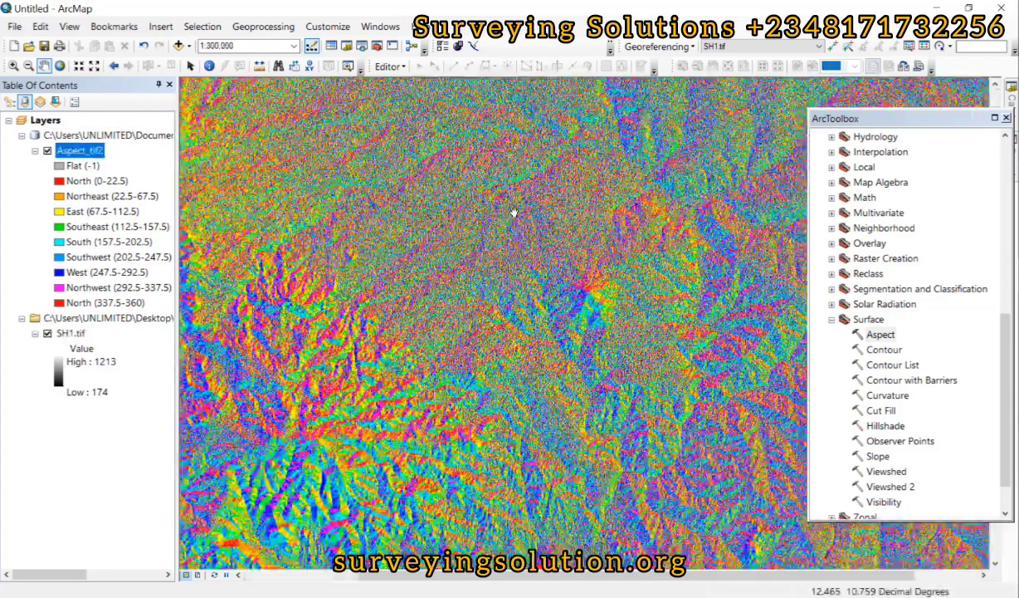
{"action": "scroll", "coordinate": [344, 332], "scroll_direction": "down", "scroll_amount": 1}
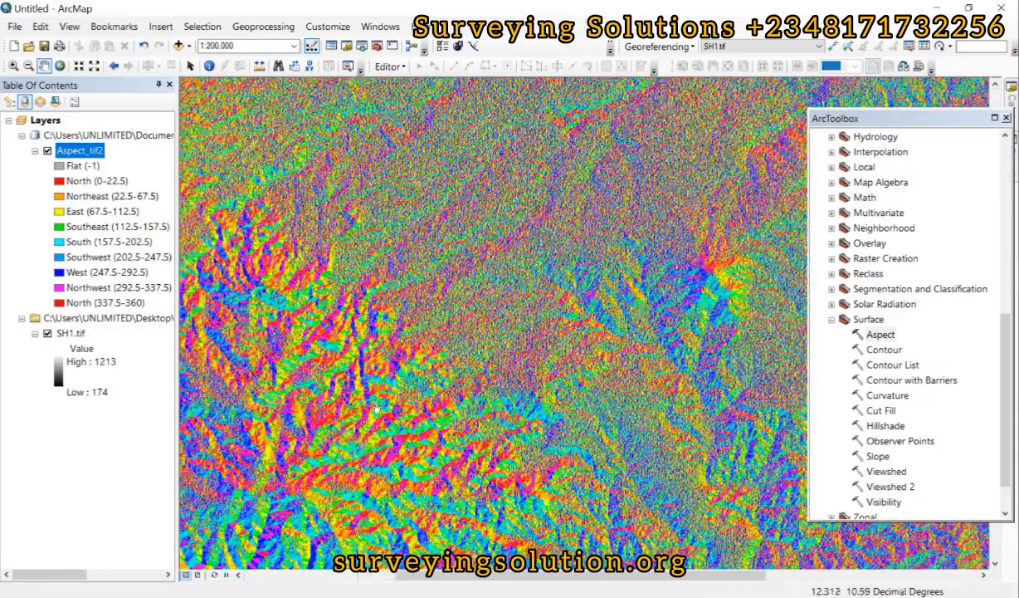
{"action": "scroll", "coordinate": [362, 375], "scroll_direction": "down", "scroll_amount": 1}
{"action": "scroll", "coordinate": [447, 307], "scroll_direction": "down", "scroll_amount": 1}
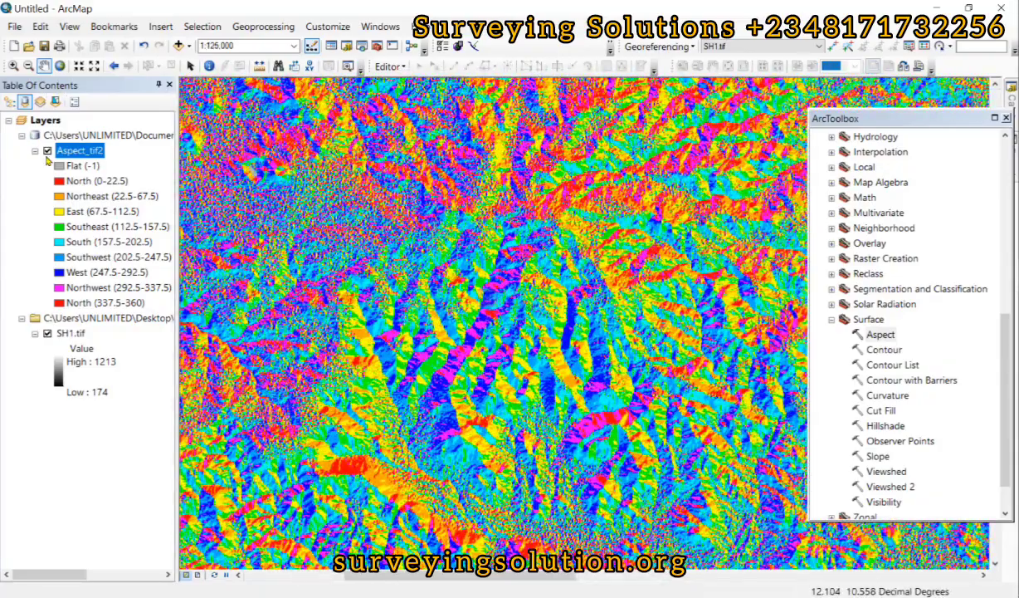
Hide the aspect layer and set up the Contour tool with SH1.tif as input and a contour interval of 30.
{"action": "left_click", "coordinate": [47, 151]}
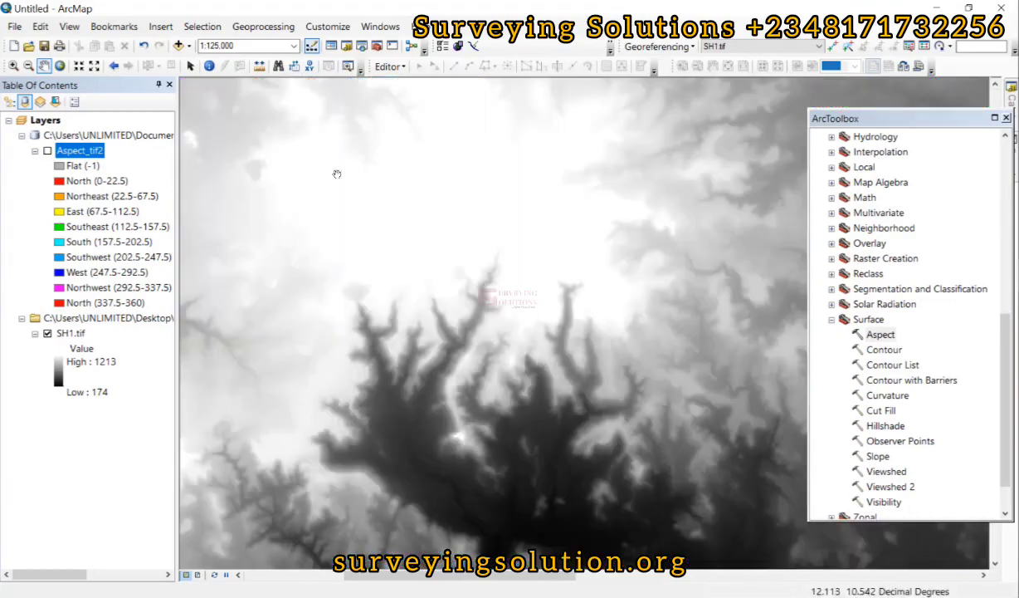
{"action": "double_click", "coordinate": [886, 351]}
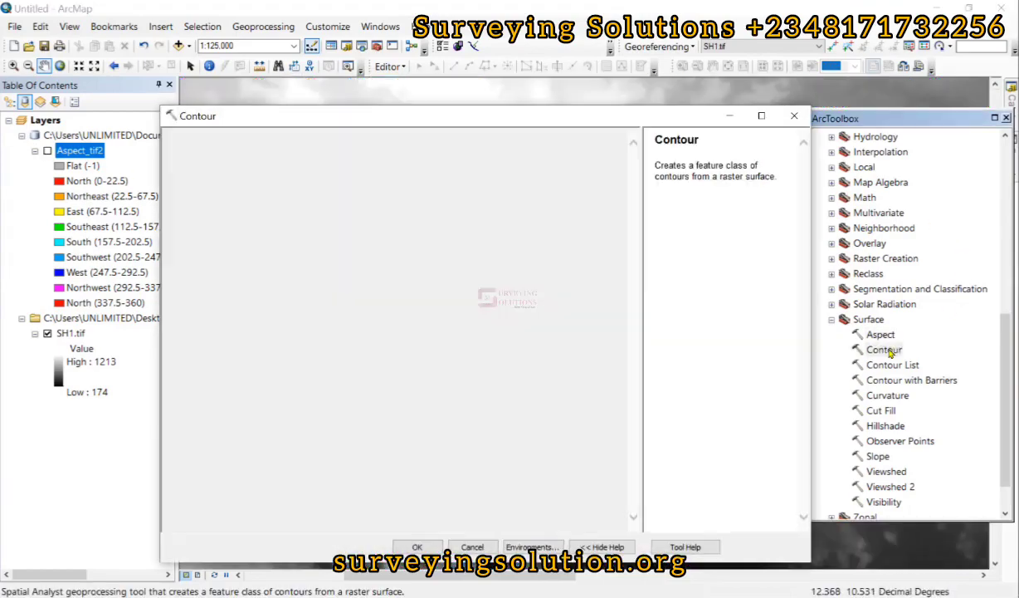
{"action": "left_click", "coordinate": [590, 157]}
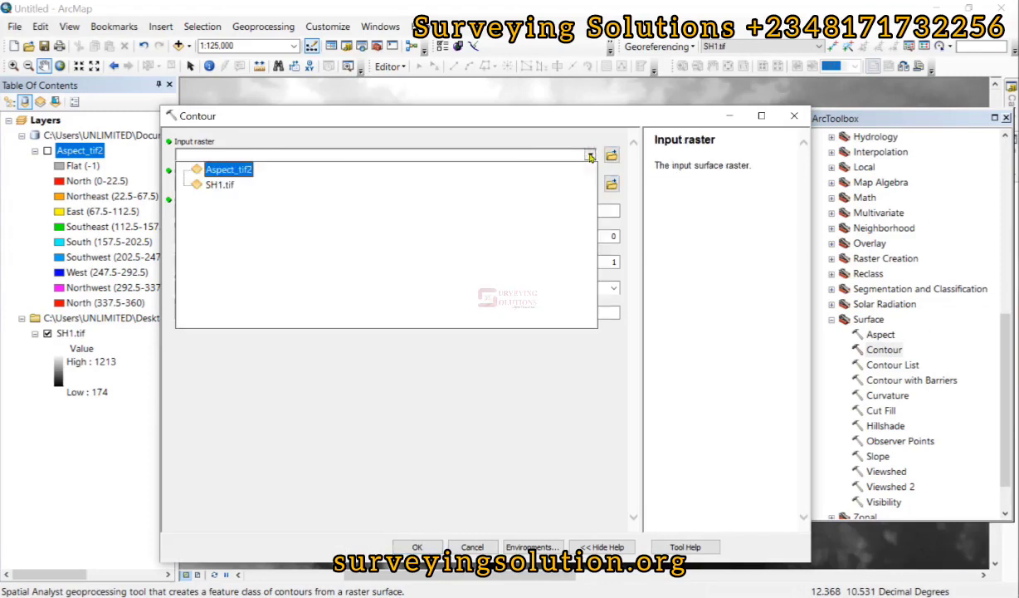
{"action": "left_click", "coordinate": [228, 187]}
{"action": "left_click", "coordinate": [250, 211]}
{"action": "left_click", "coordinate": [609, 212]}
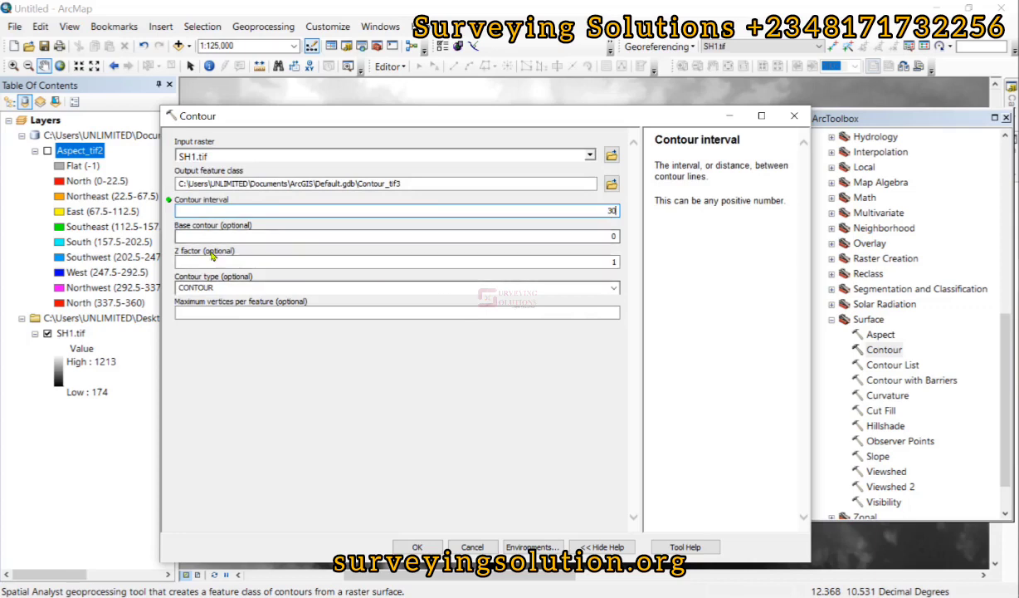
{"action": "type", "text": "30"}
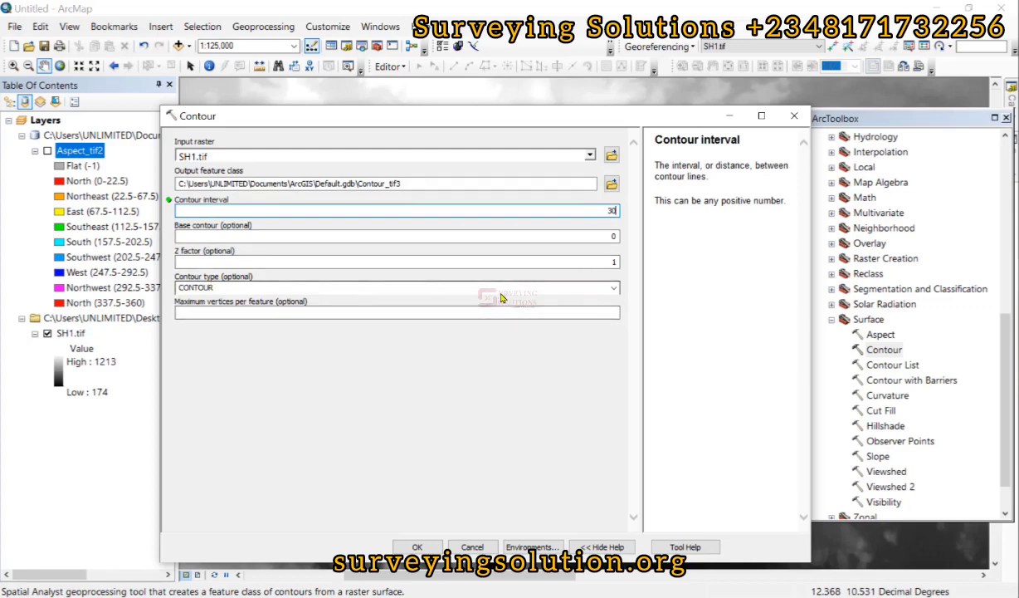
Review the Contour tool's parameters, keep the CONTOUR type, and generate the contour lines.
{"action": "left_click", "coordinate": [614, 288]}
{"action": "left_click", "coordinate": [615, 288]}
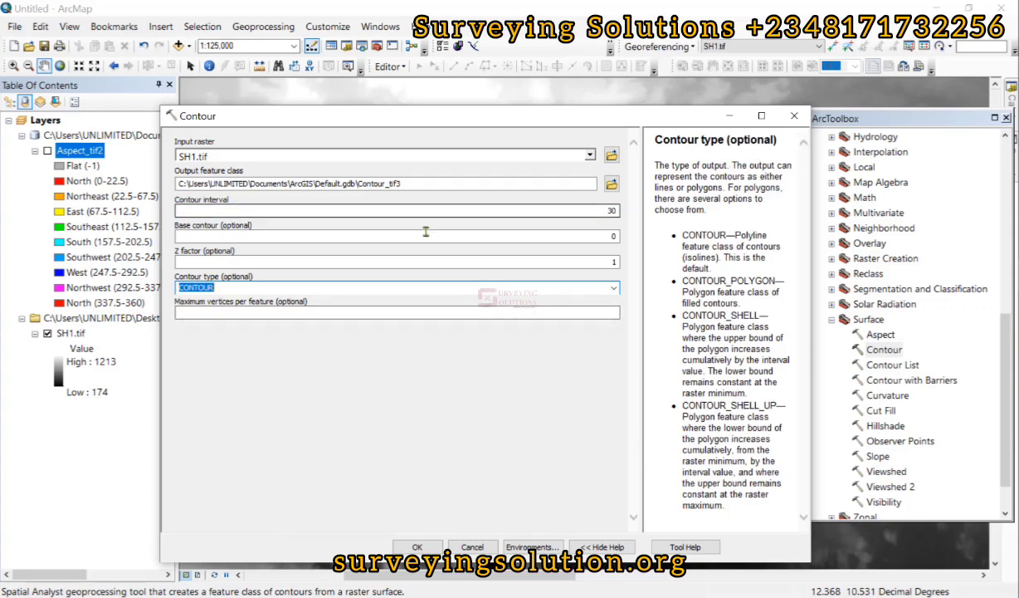
{"action": "left_click", "coordinate": [249, 155]}
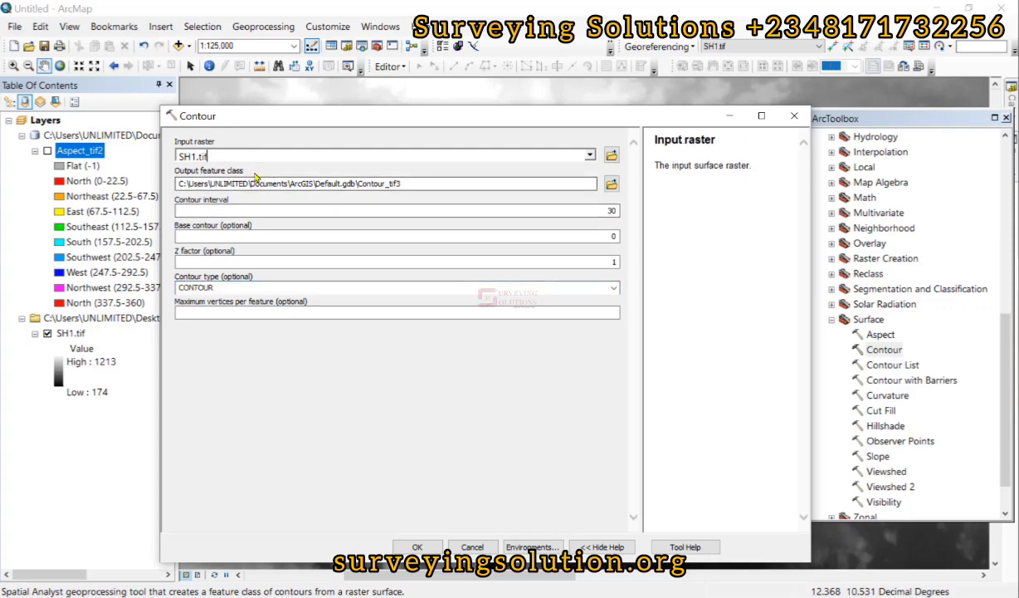
{"action": "left_click", "coordinate": [246, 183]}
{"action": "left_click", "coordinate": [259, 211]}
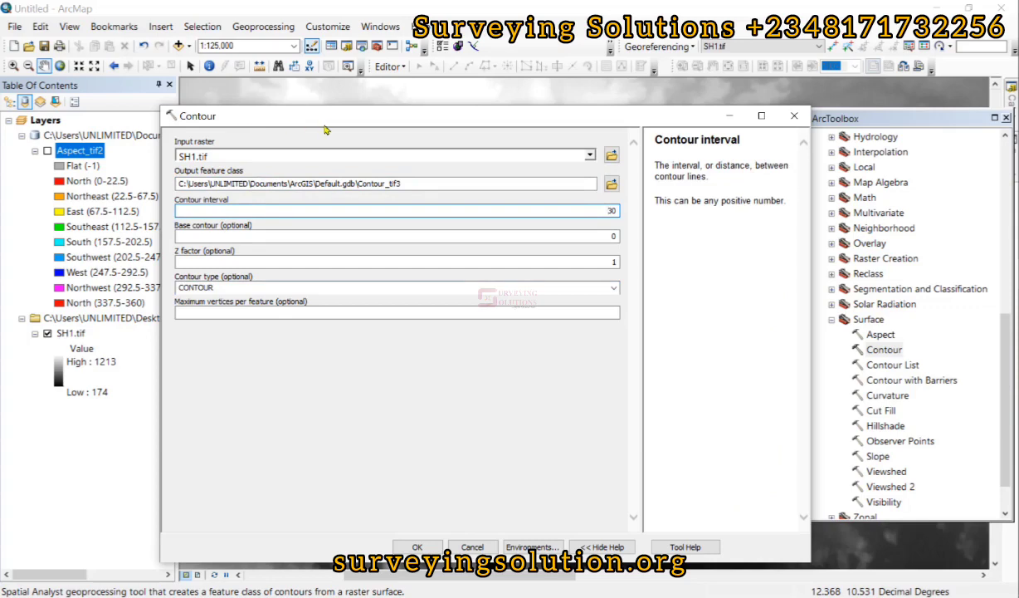
{"action": "left_click", "coordinate": [416, 546]}
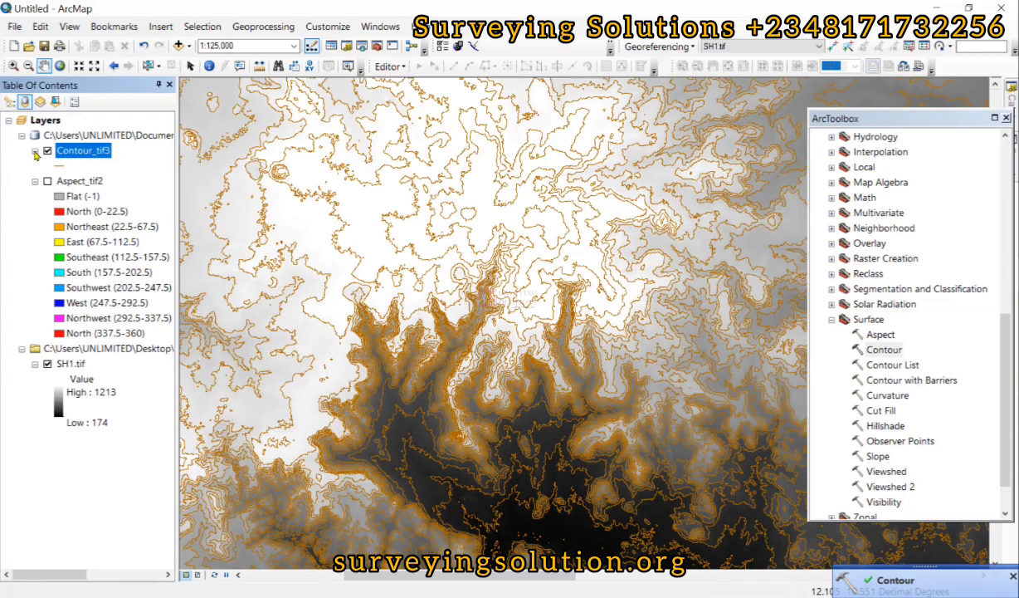
Inspect the contour lines over their full extent and up close, and hide the SH1.tif elevation raster.
{"action": "left_click", "coordinate": [35, 153]}
{"action": "left_click", "coordinate": [35, 152]}
{"action": "right_click", "coordinate": [77, 152]}
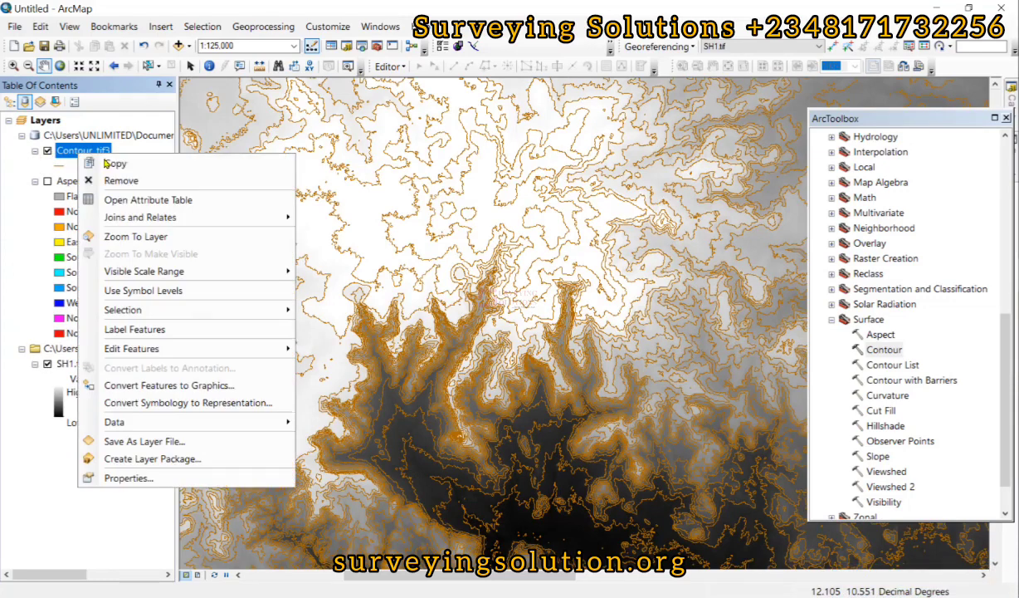
{"action": "left_click", "coordinate": [148, 238]}
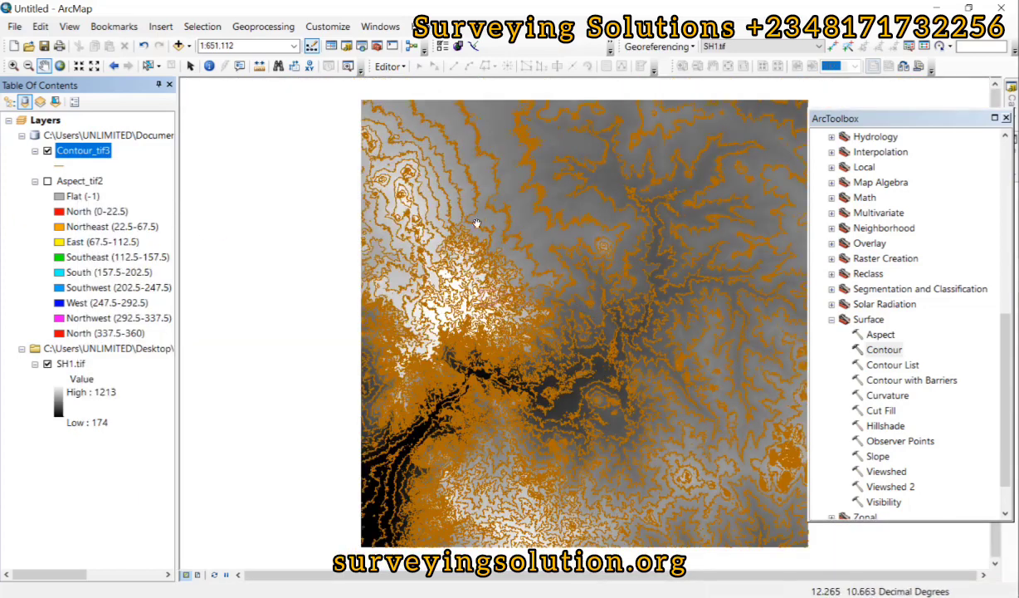
{"action": "scroll", "coordinate": [453, 192], "scroll_direction": "down", "scroll_amount": 1}
{"action": "scroll", "coordinate": [453, 193], "scroll_direction": "up", "scroll_amount": 5}
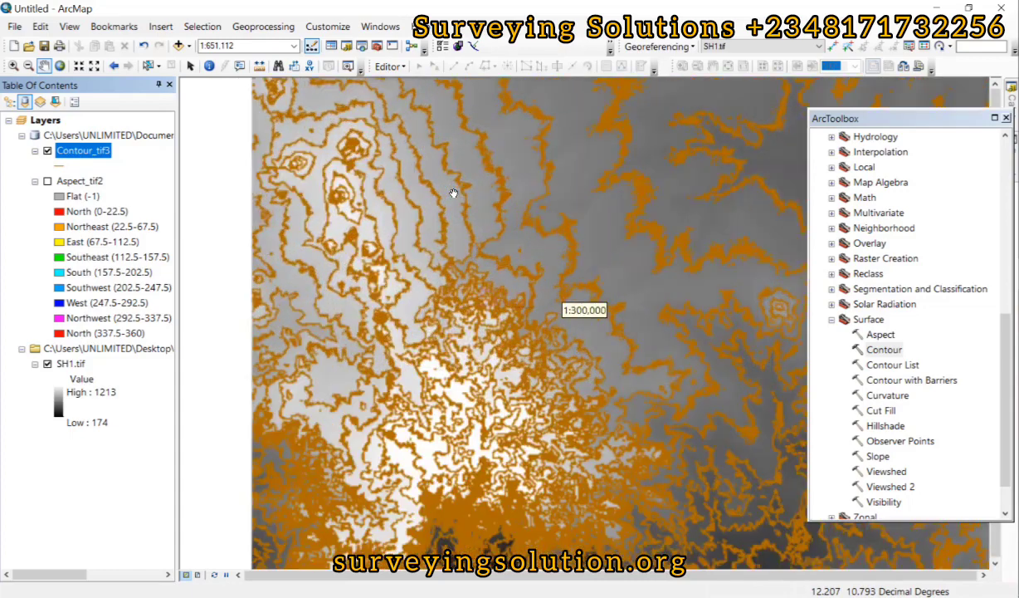
{"action": "scroll", "coordinate": [453, 193], "scroll_direction": "up", "scroll_amount": 2}
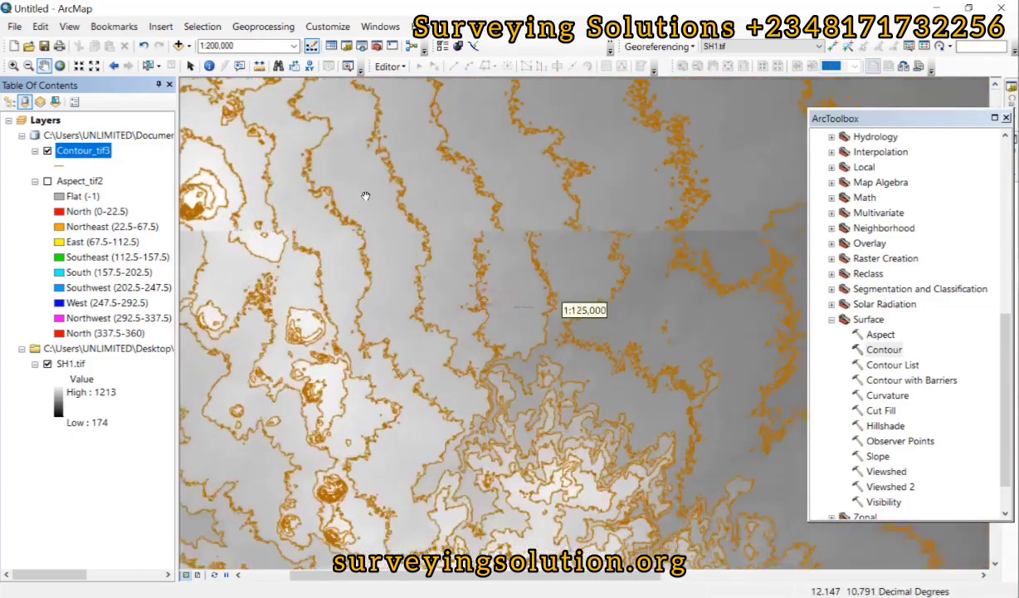
{"action": "left_click", "coordinate": [48, 363]}
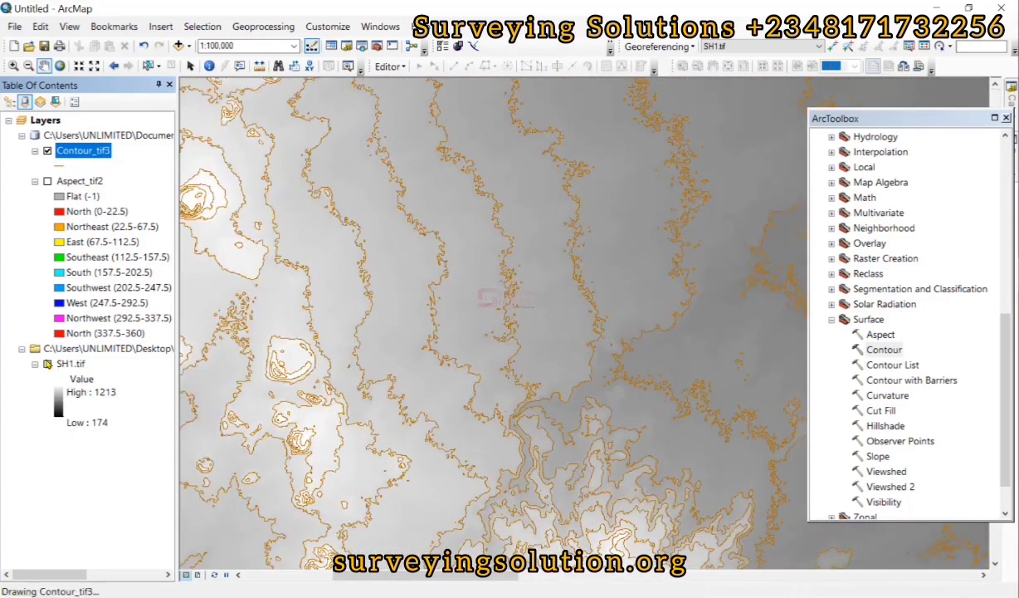
Look through the contour elevation values in the contour layer's attribute table.
{"action": "right_click", "coordinate": [91, 157]}
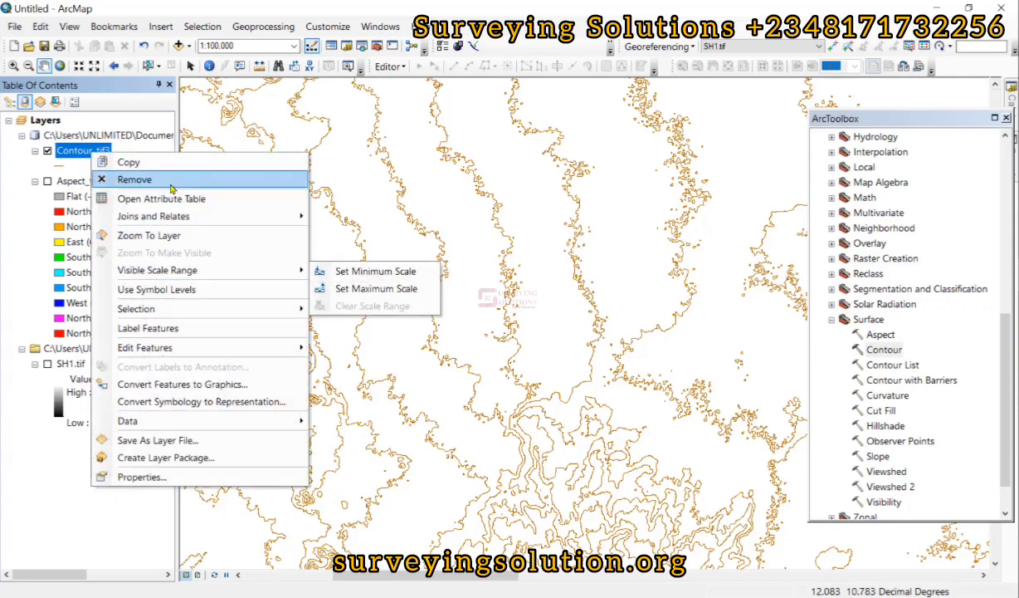
{"action": "left_click", "coordinate": [166, 198]}
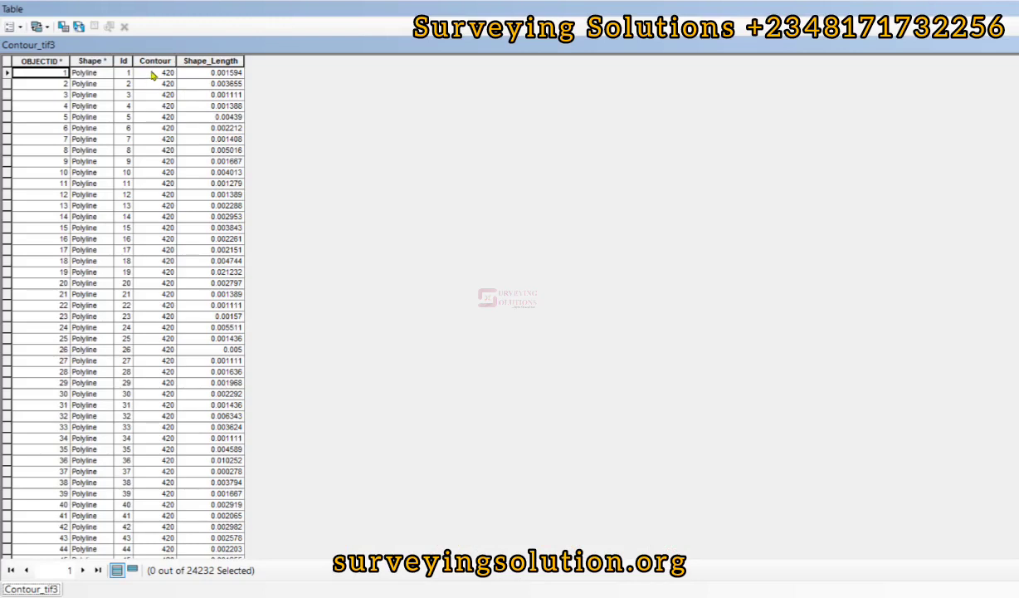
{"action": "scroll", "coordinate": [165, 178], "scroll_direction": "down", "scroll_amount": 20}
{"action": "scroll", "coordinate": [165, 180], "scroll_direction": "down", "scroll_amount": 20}
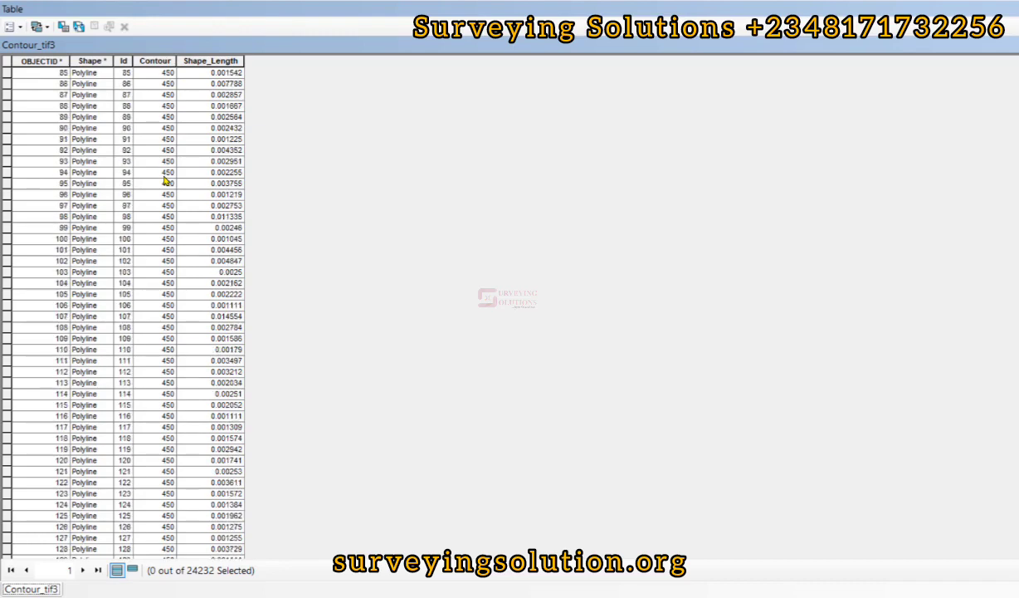
{"action": "scroll", "coordinate": [165, 181], "scroll_direction": "down", "scroll_amount": 20}
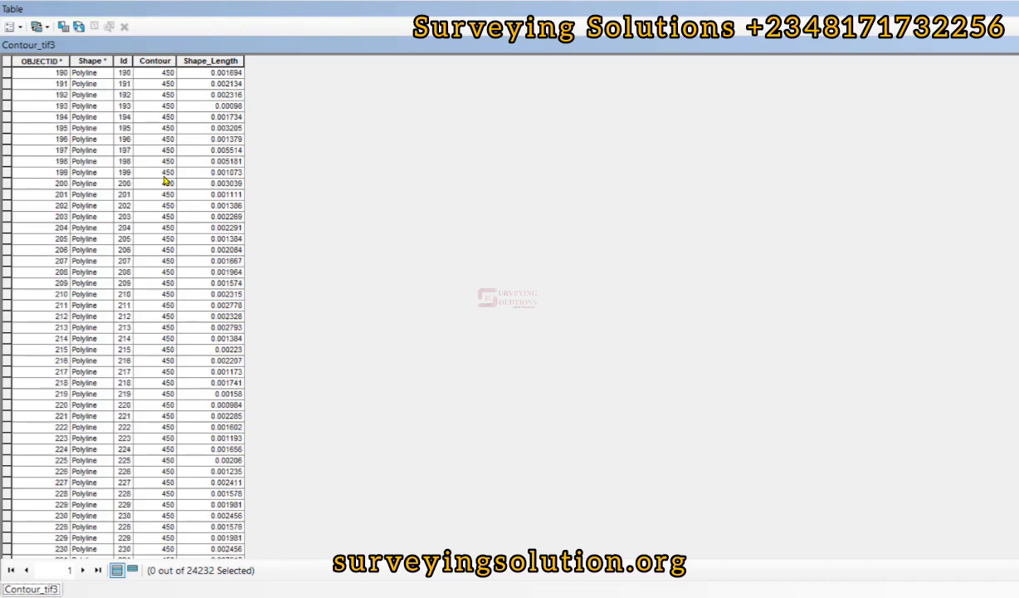
{"action": "scroll", "coordinate": [165, 180], "scroll_direction": "down", "scroll_amount": 12}
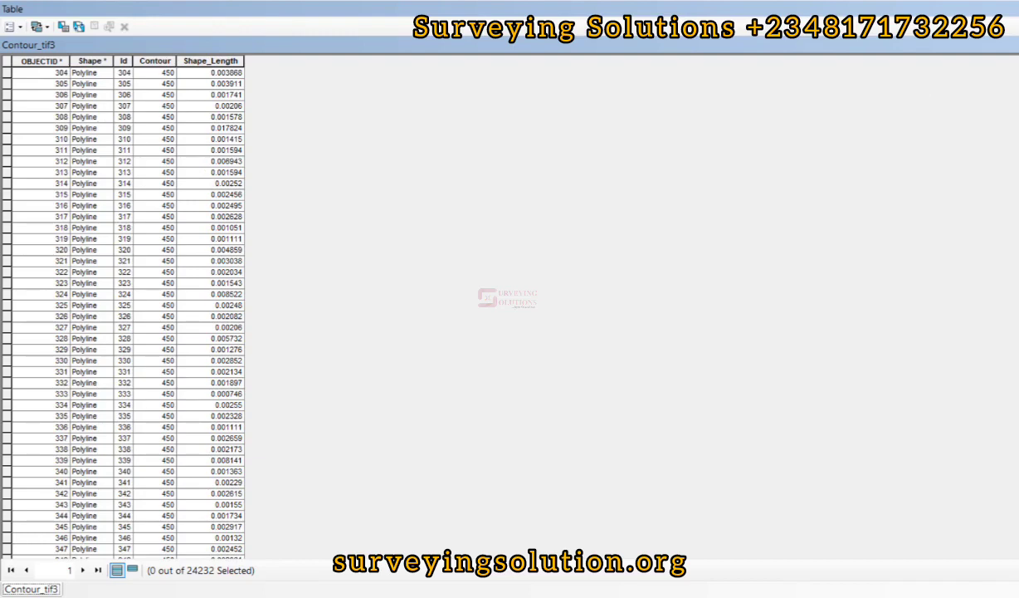
{"action": "scroll", "coordinate": [126, 307], "scroll_direction": "down", "scroll_amount": 20}
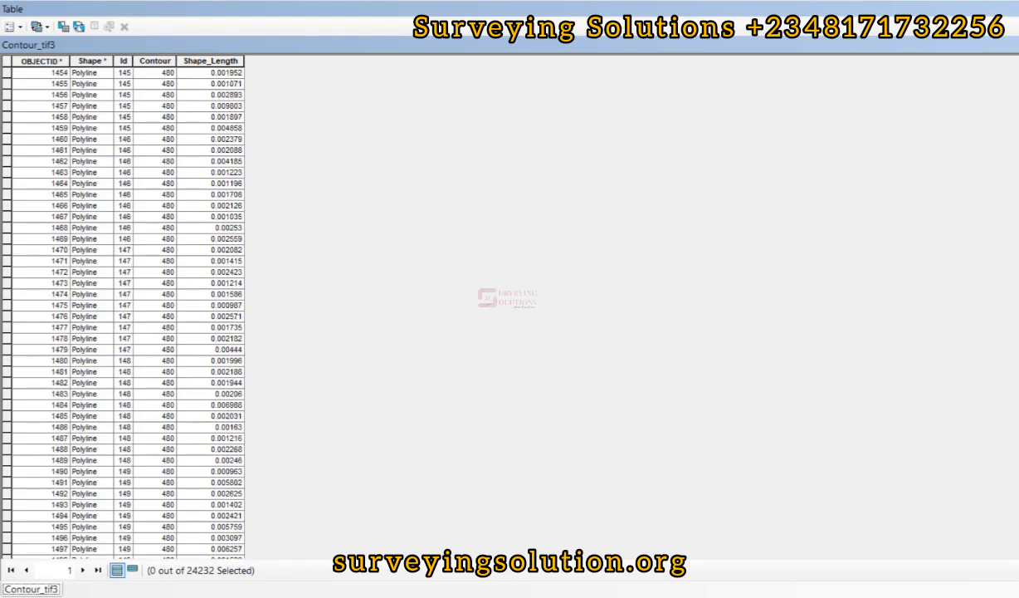
{"action": "scroll", "coordinate": [1013, 518], "scroll_direction": "down", "scroll_amount": 20}
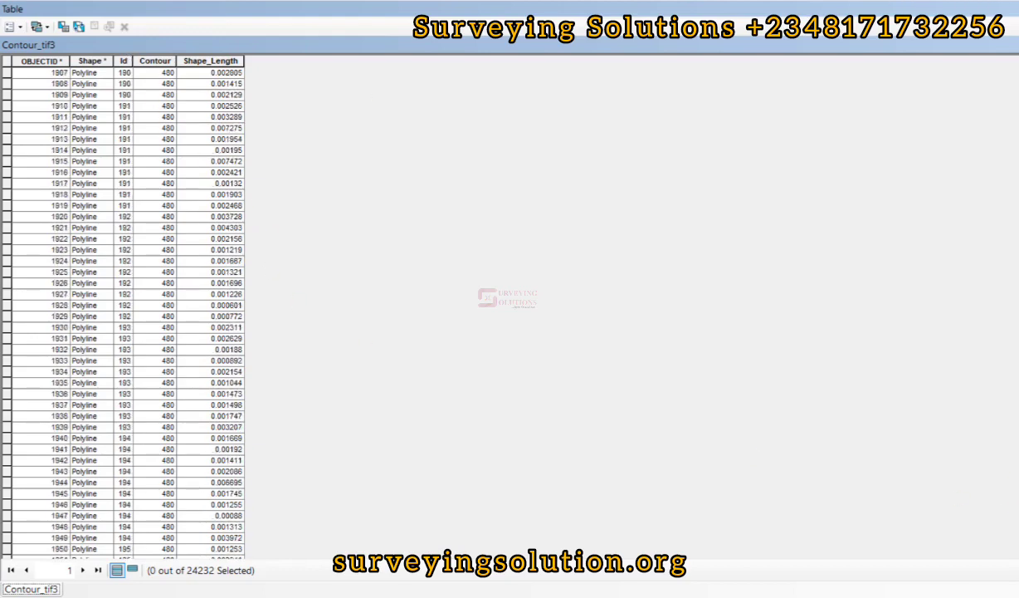
{"action": "left_click", "coordinate": [1009, 9]}
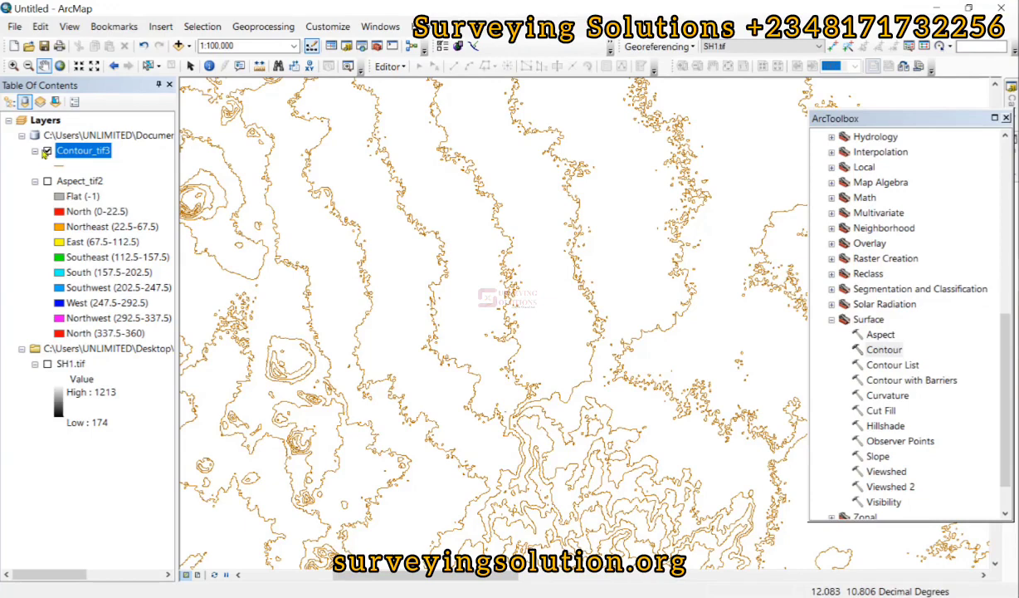
Hide the contour layer, turn the SH1.tif elevation raster back on, and zoom to its full extent.
{"action": "left_click", "coordinate": [47, 151]}
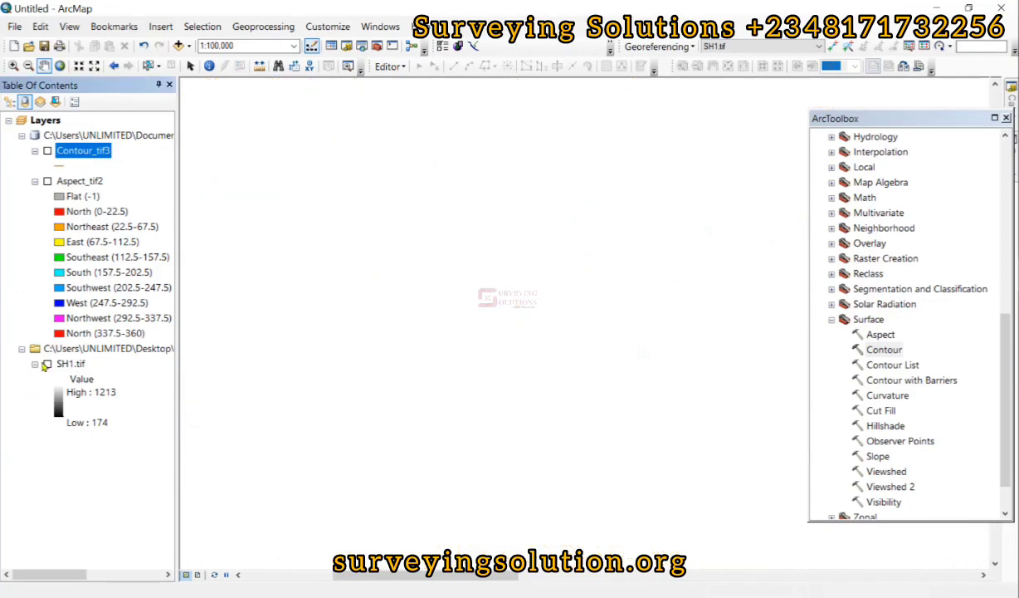
{"action": "left_click", "coordinate": [47, 363]}
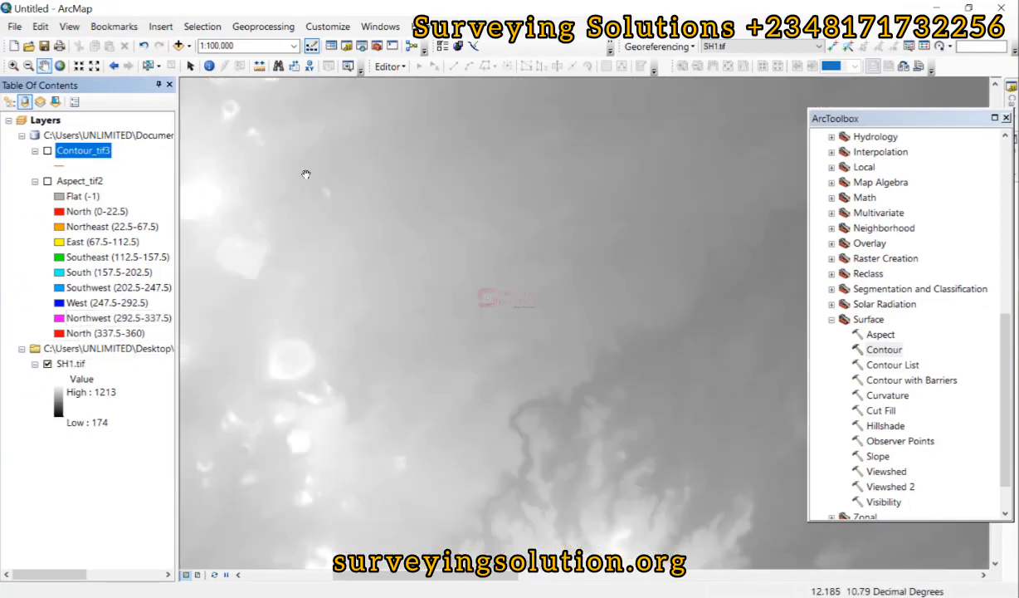
{"action": "right_click", "coordinate": [78, 365]}
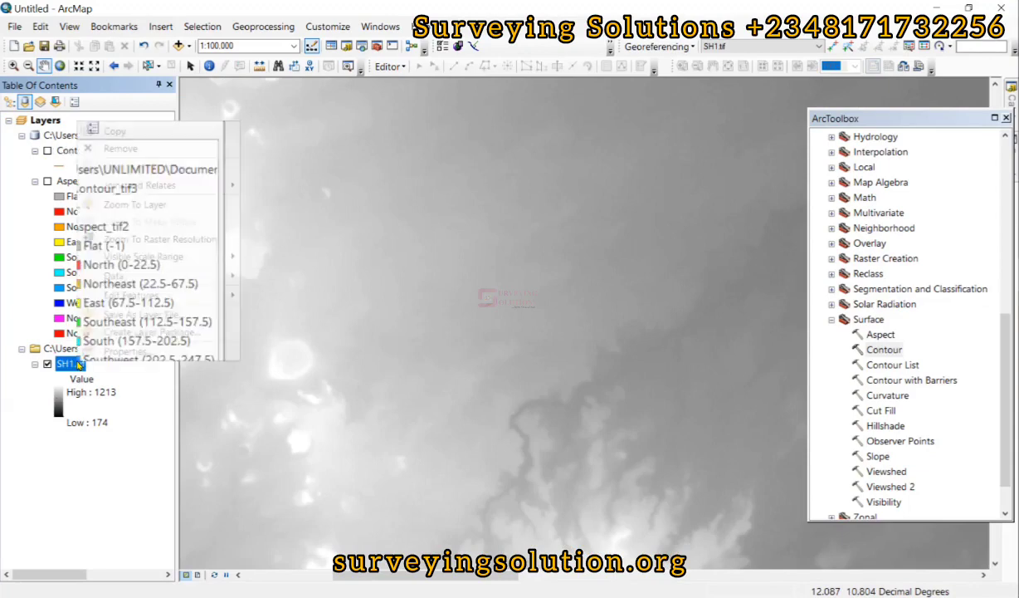
{"action": "left_click", "coordinate": [125, 205]}
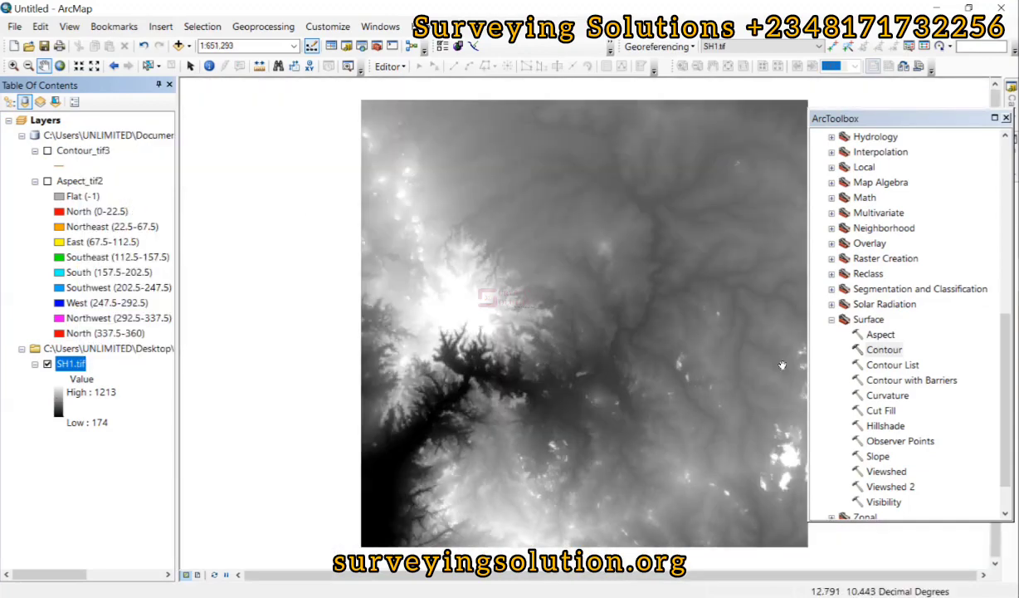
Set up the Hillshade tool with SH1.tif as the input raster.
{"action": "double_click", "coordinate": [884, 425]}
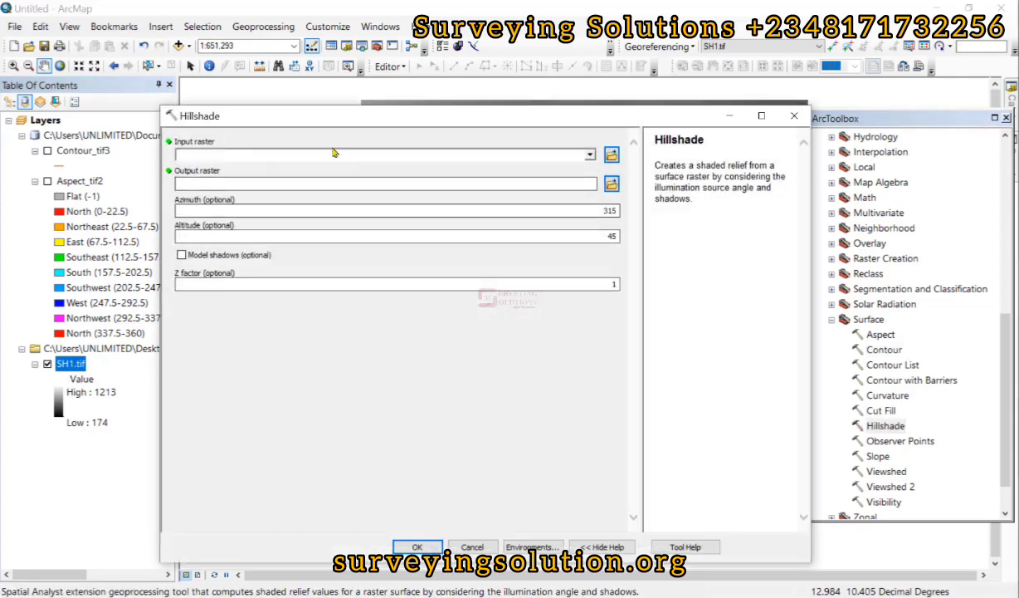
{"action": "left_click", "coordinate": [590, 156]}
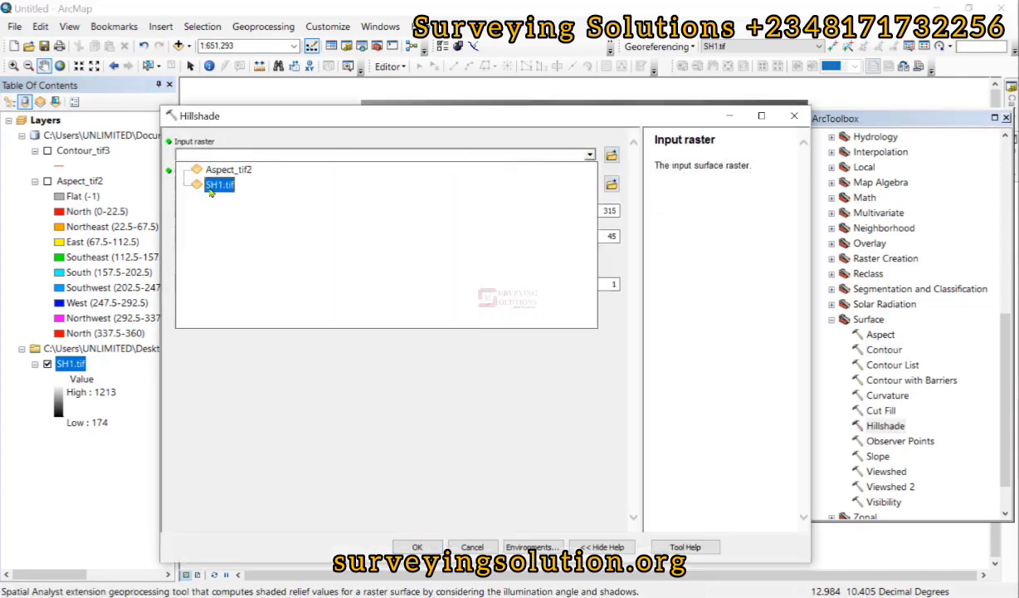
{"action": "left_click", "coordinate": [222, 185]}
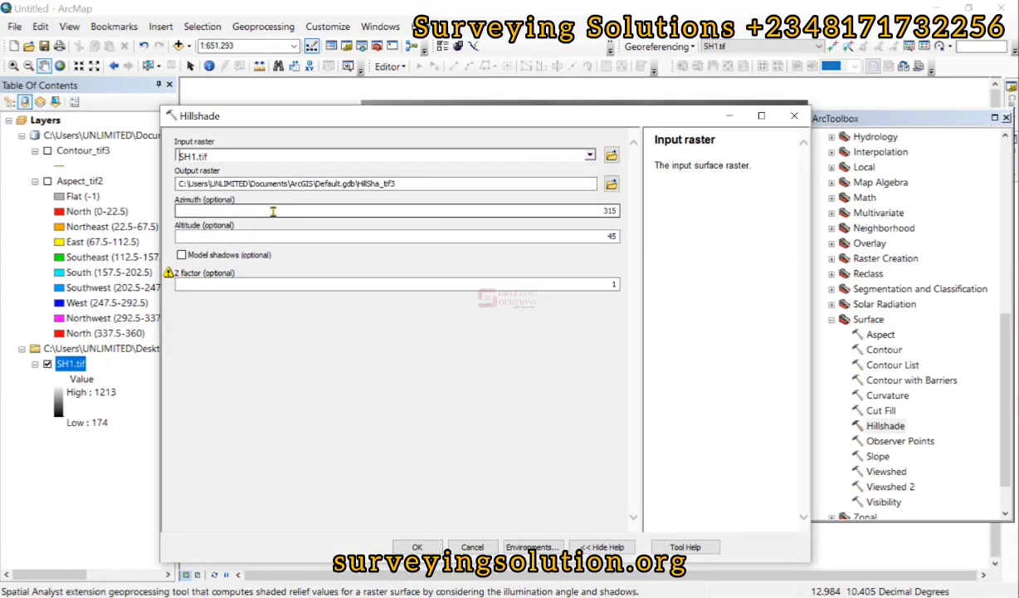
Review the help for azimuth, altitude and Z factor, keep 315, 45 and 1, and generate the hillshade raster.
{"action": "left_click", "coordinate": [468, 209]}
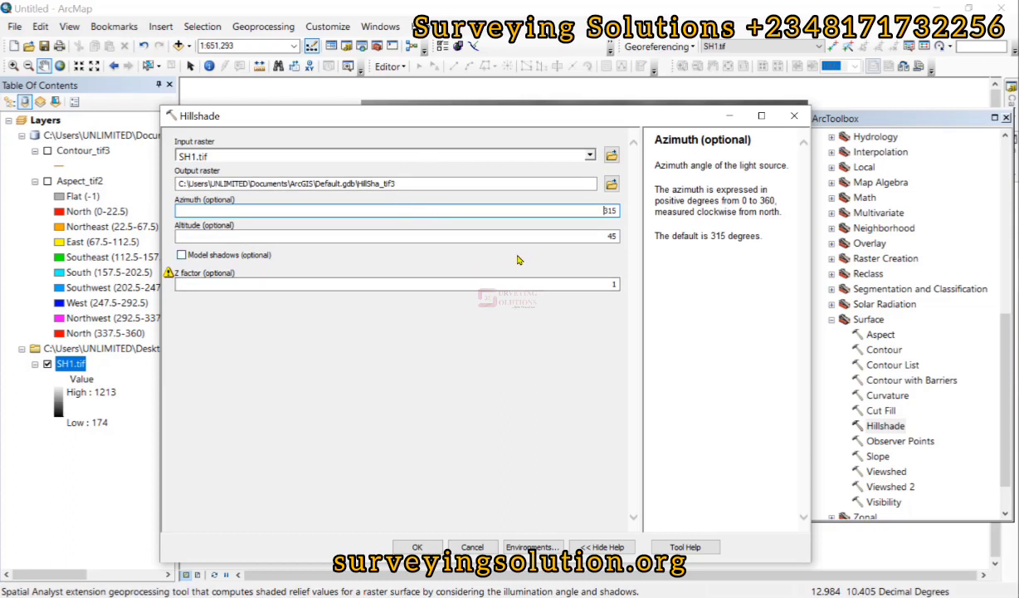
{"action": "left_click", "coordinate": [547, 284]}
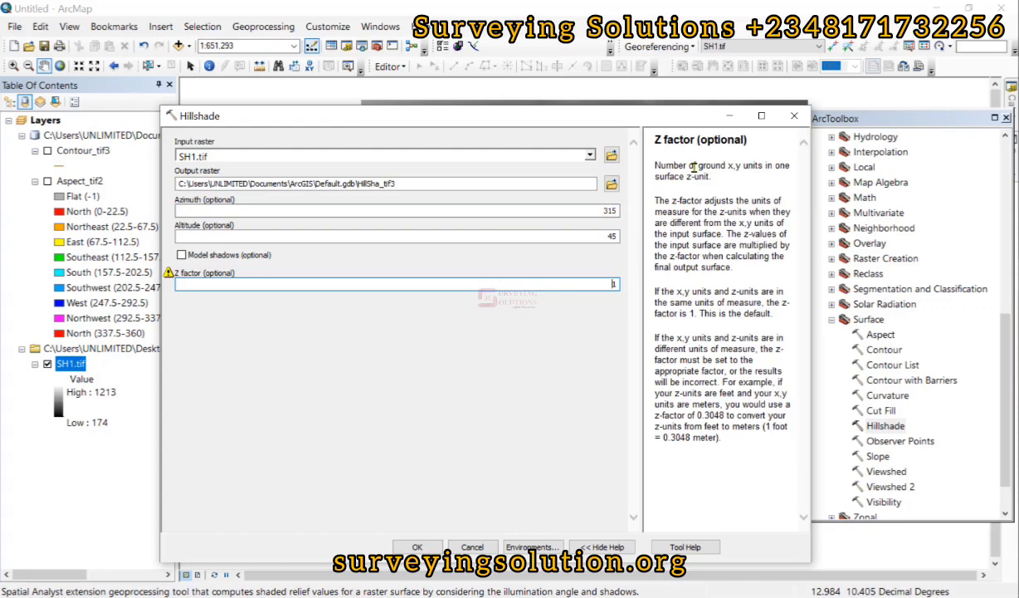
{"action": "left_click", "coordinate": [548, 233]}
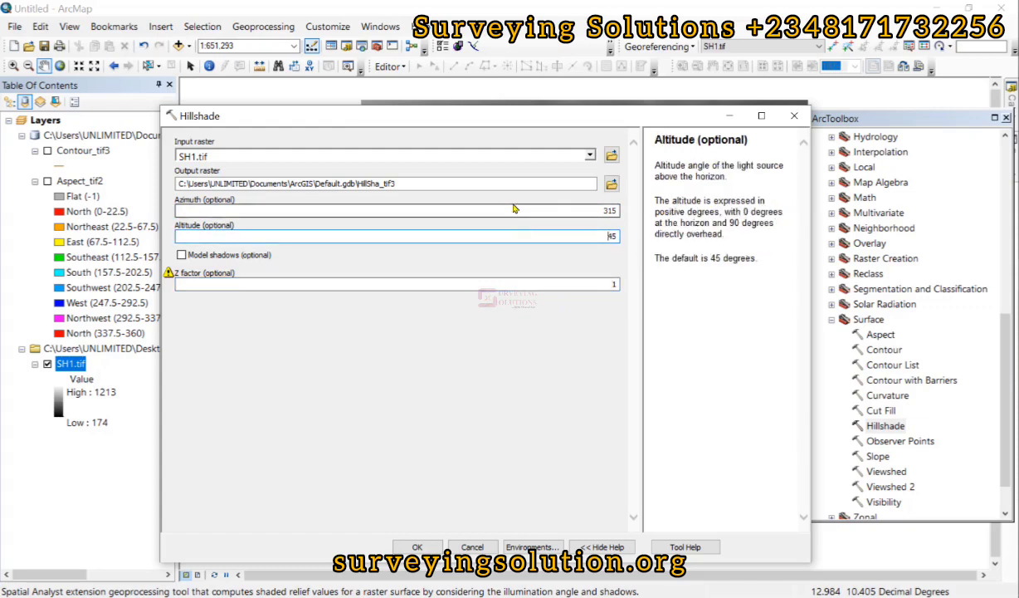
{"action": "left_click", "coordinate": [513, 209]}
{"action": "left_click", "coordinate": [533, 284]}
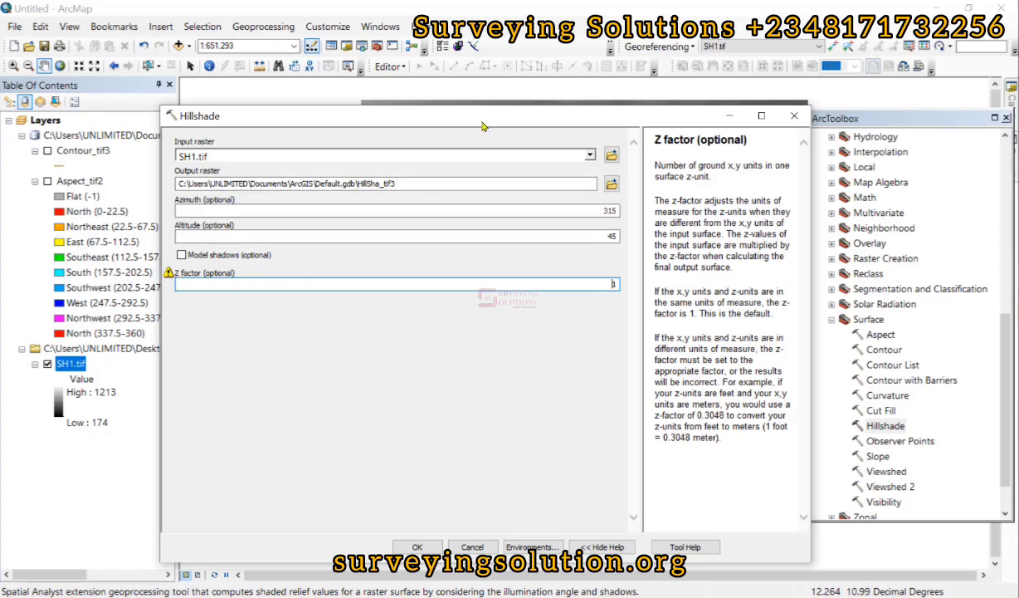
{"action": "left_click_drag", "start_coordinate": [482, 126], "coordinate": [486, 77]}
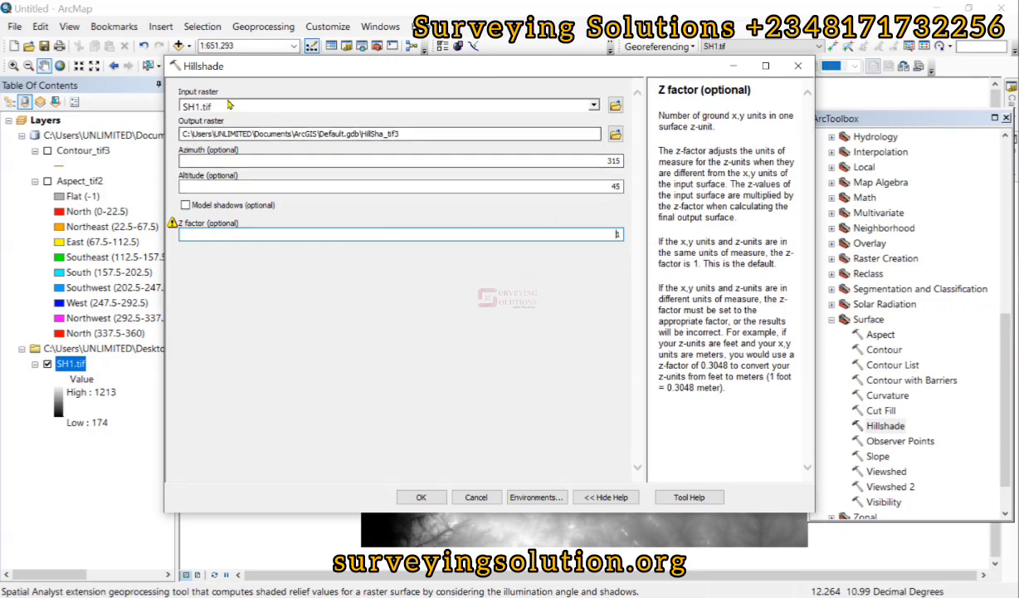
{"action": "left_click", "coordinate": [421, 497]}
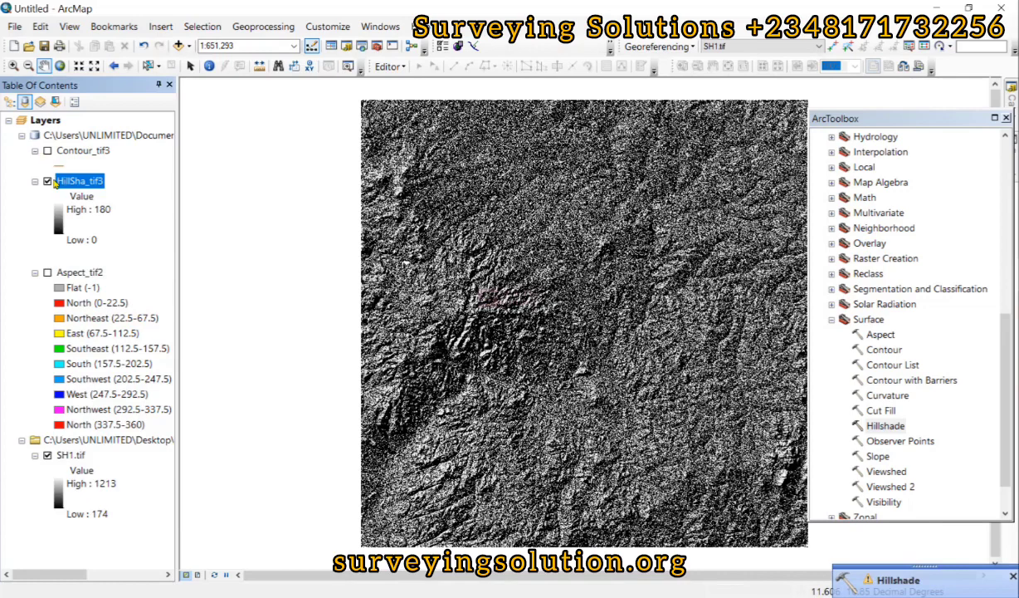
Recolor the hillshade layer with the multicolor ramp running from pink through blue, green and yellow to dark red.
{"action": "left_click", "coordinate": [47, 181]}
{"action": "left_click", "coordinate": [47, 181]}
{"action": "left_click", "coordinate": [59, 228]}
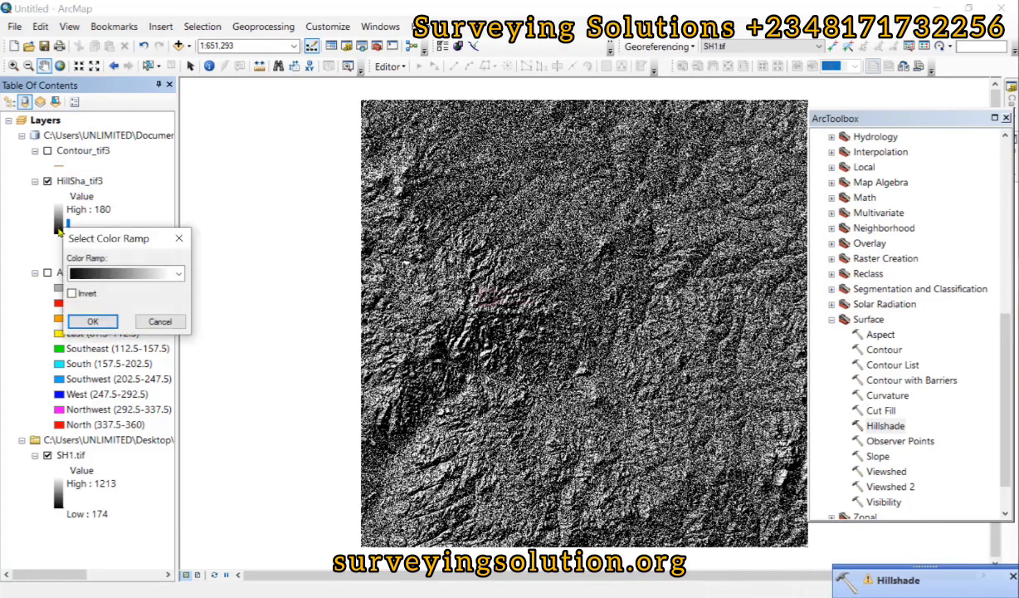
{"action": "left_click", "coordinate": [177, 273]}
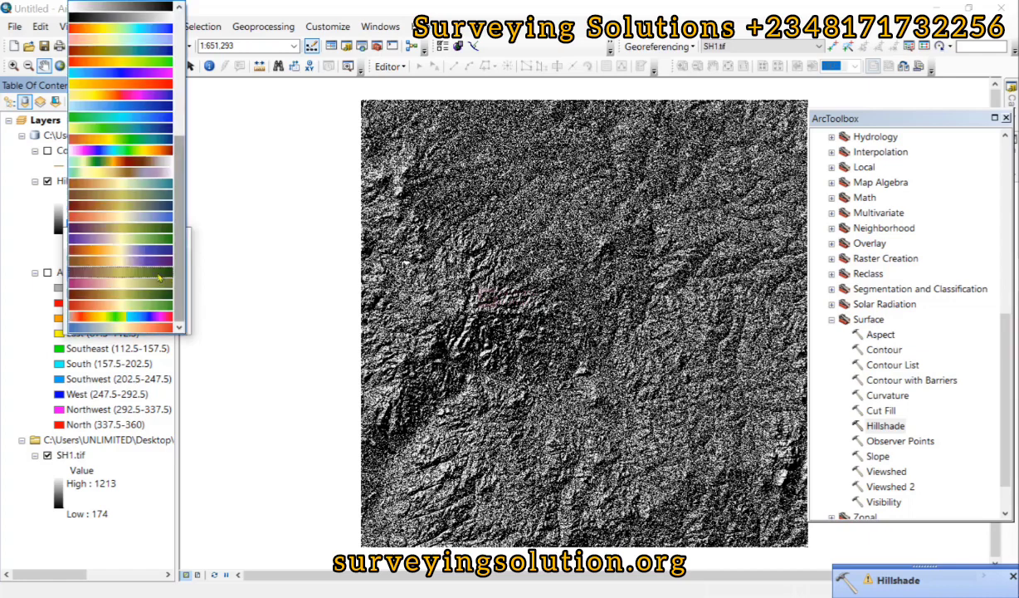
{"action": "left_click", "coordinate": [148, 150]}
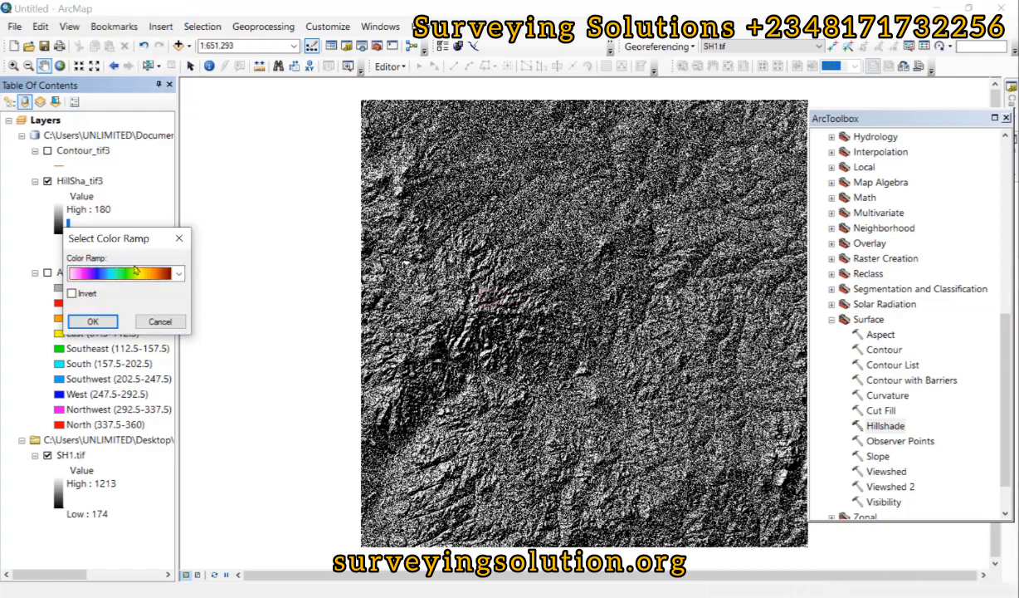
{"action": "left_click", "coordinate": [96, 321]}
Examine the recolored hillshade up close across different parts of the terrain.
{"action": "scroll", "coordinate": [478, 357], "scroll_direction": "down", "scroll_amount": 3}
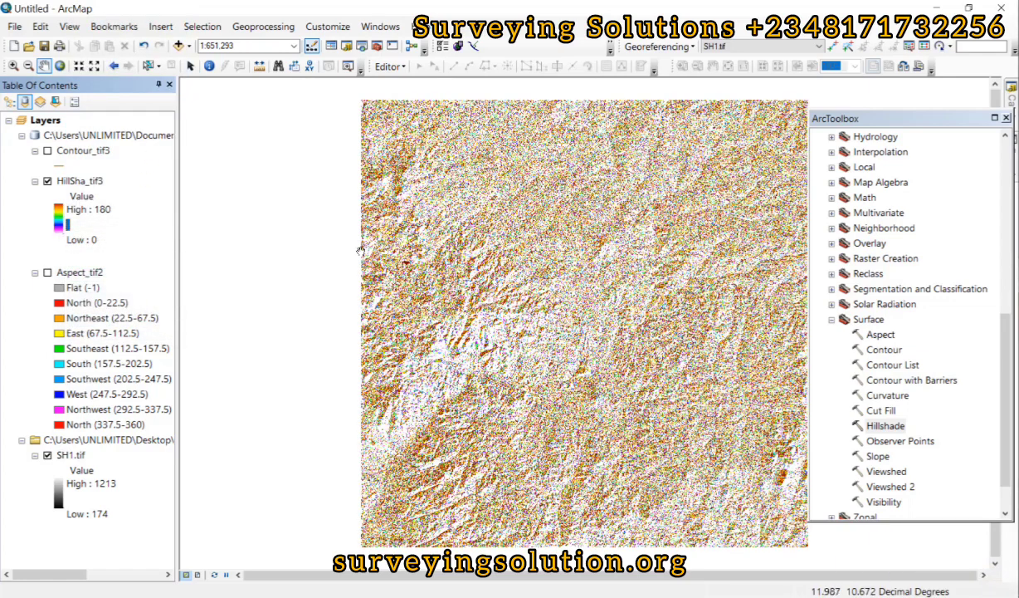
{"action": "scroll", "coordinate": [477, 357], "scroll_direction": "down", "scroll_amount": 4}
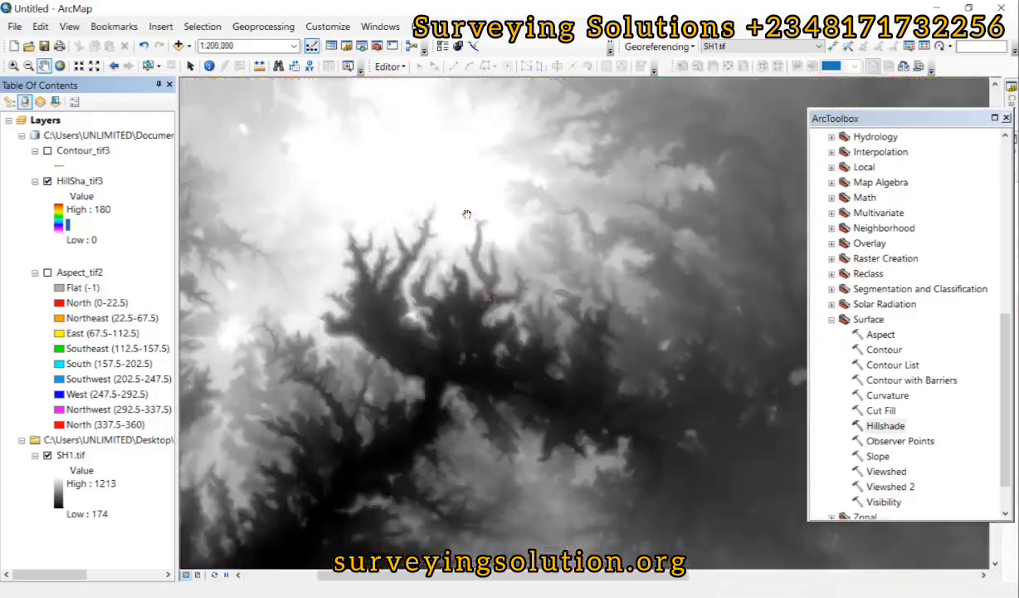
{"action": "scroll", "coordinate": [467, 214], "scroll_direction": "down", "scroll_amount": 3}
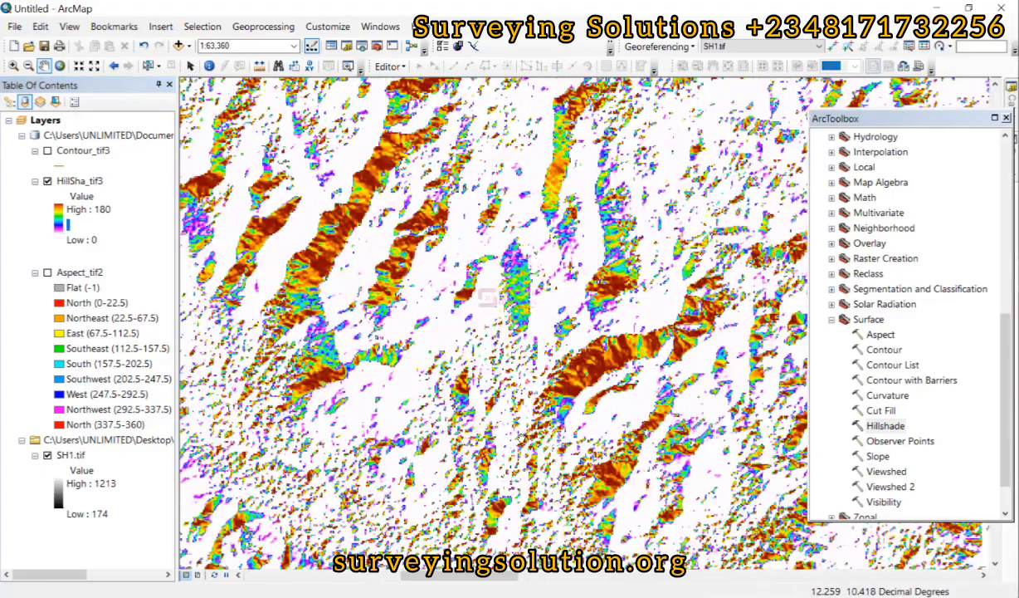
{"action": "left_click_drag", "start_coordinate": [520, 436], "coordinate": [619, 184]}
{"action": "left_click_drag", "start_coordinate": [496, 280], "coordinate": [629, 295]}
{"action": "left_click_drag", "start_coordinate": [648, 203], "coordinate": [603, 404]}
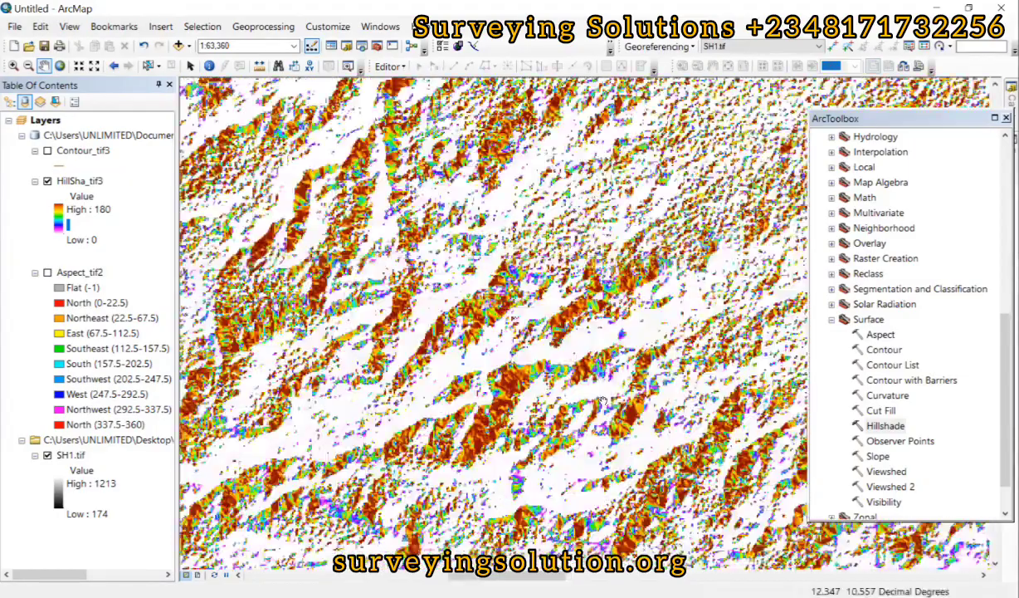
{"action": "left_click_drag", "start_coordinate": [353, 279], "coordinate": [31, 199]}
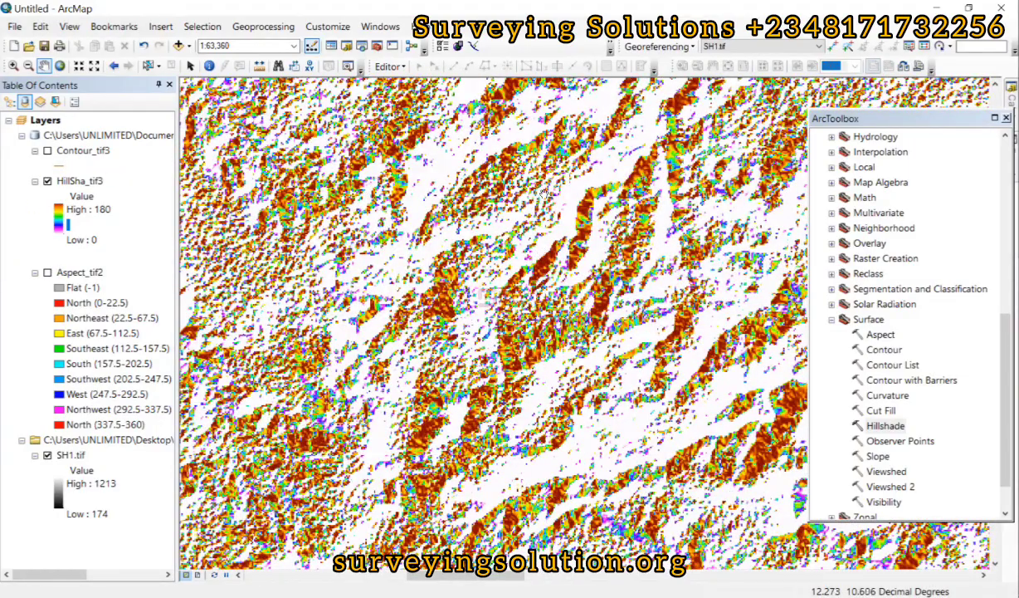
{"action": "left_click_drag", "start_coordinate": [673, 334], "coordinate": [572, 182]}
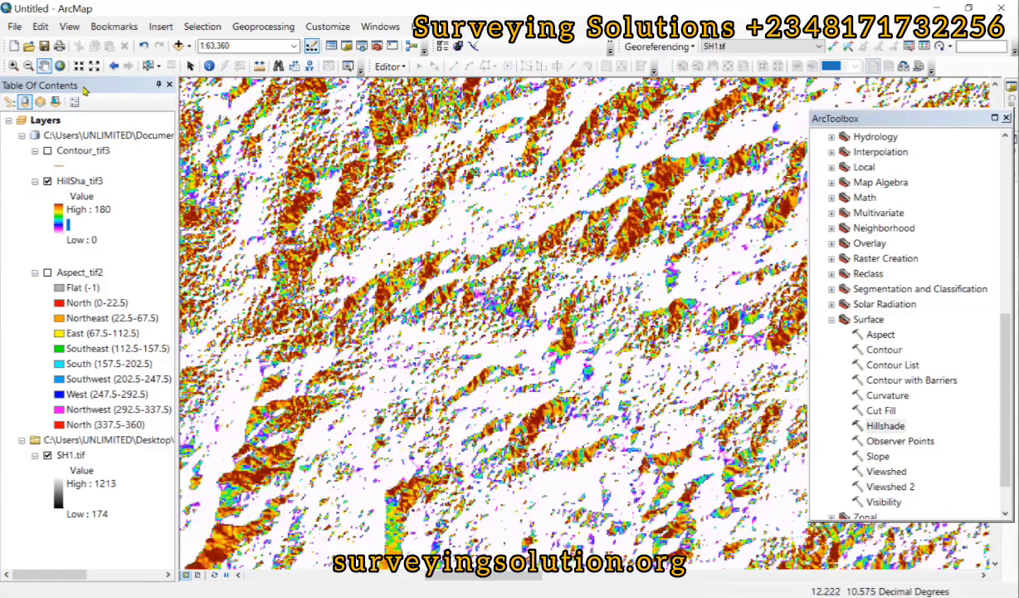
Hide the hillshade layer and view the SH1.tif elevation raster at its full extent.
{"action": "left_click", "coordinate": [47, 181]}
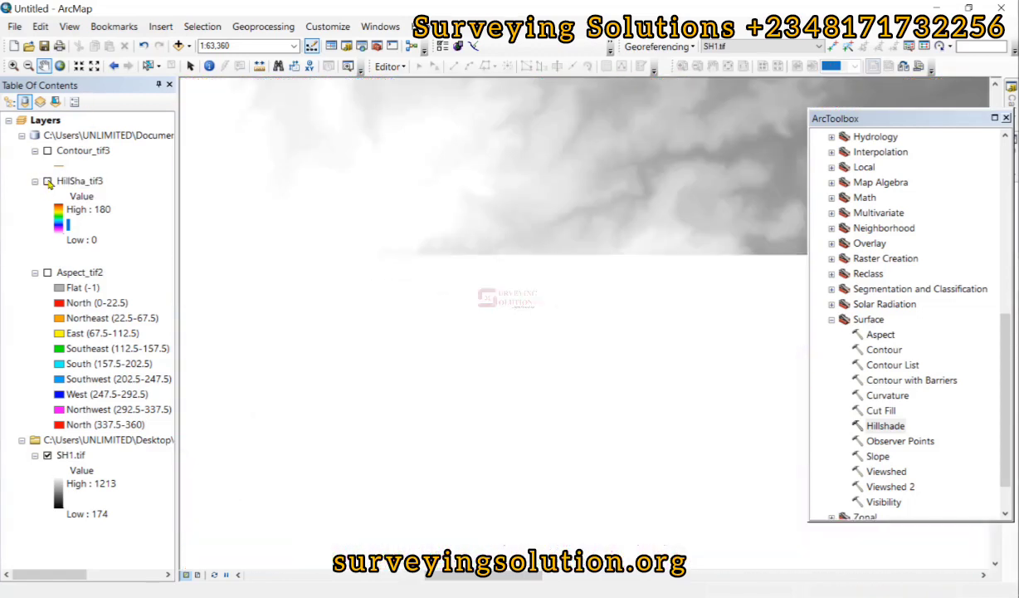
{"action": "scroll", "coordinate": [566, 213], "scroll_direction": "up", "scroll_amount": 1}
{"action": "scroll", "coordinate": [567, 213], "scroll_direction": "down", "scroll_amount": 1}
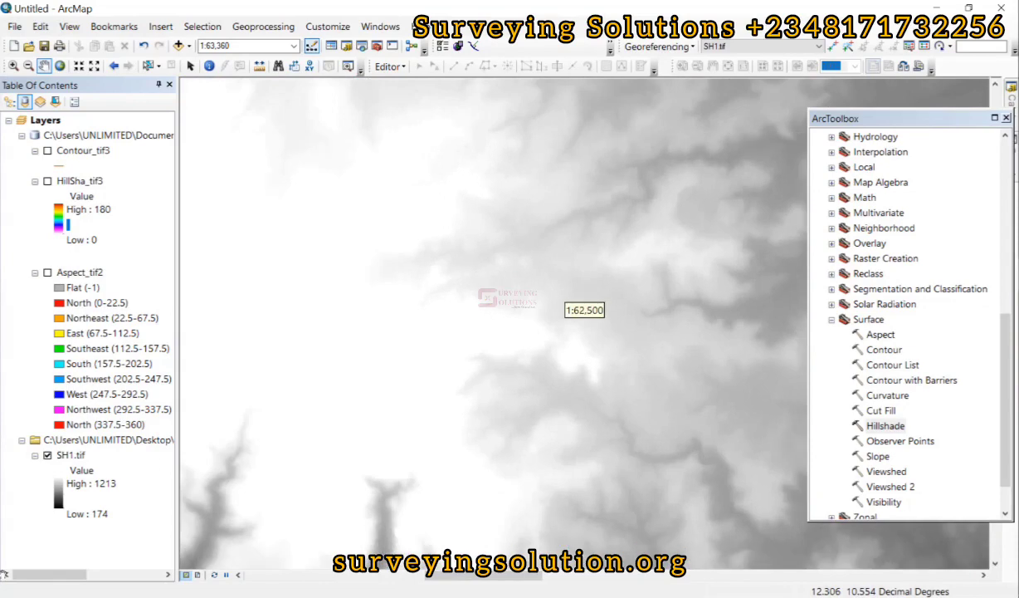
{"action": "right_click", "coordinate": [71, 454]}
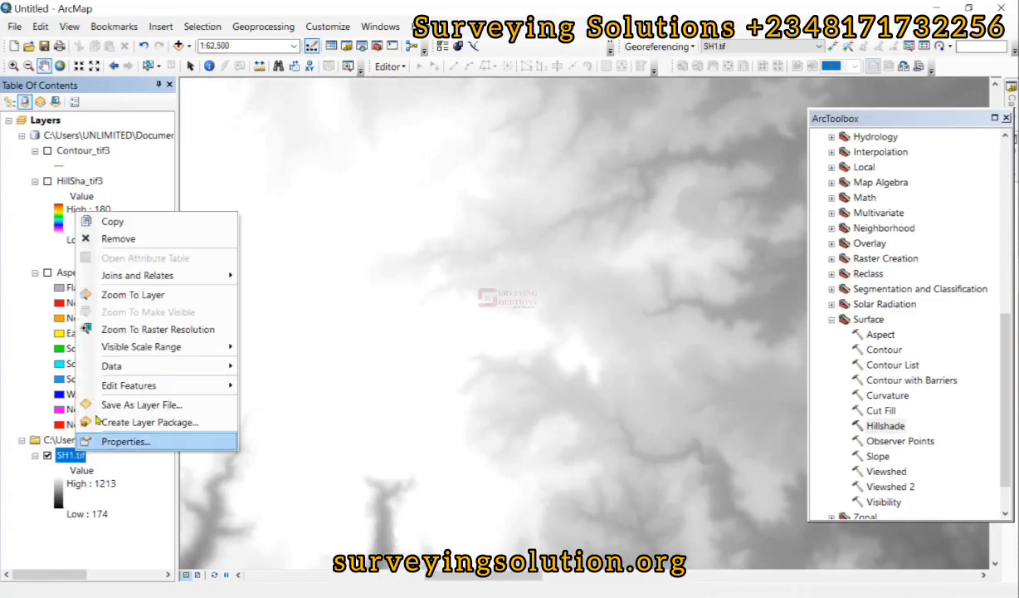
{"action": "left_click", "coordinate": [133, 295]}
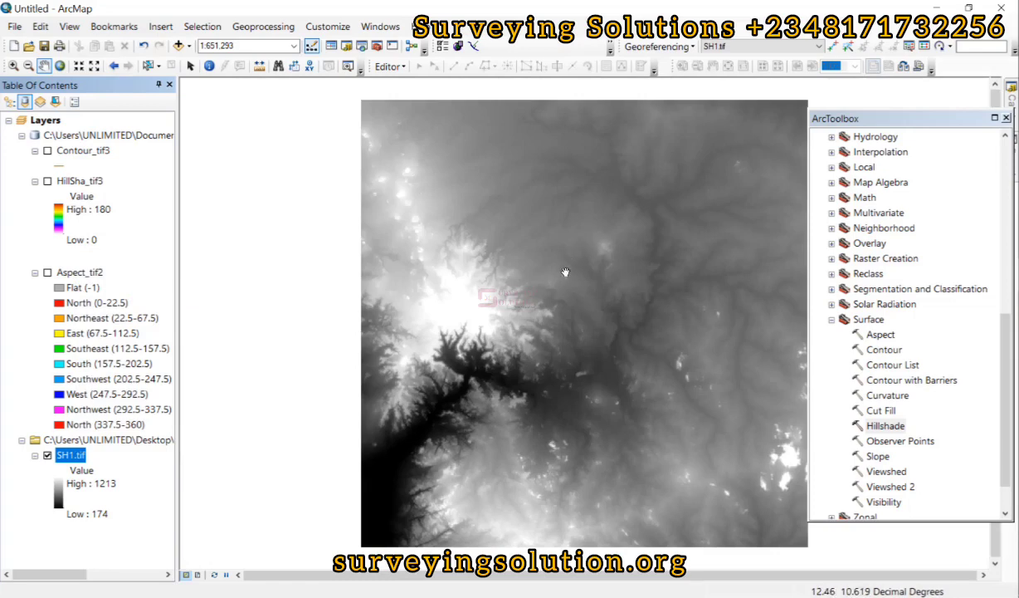
Set up the Slope tool with SH1.tif as the input raster.
{"action": "double_click", "coordinate": [878, 456]}
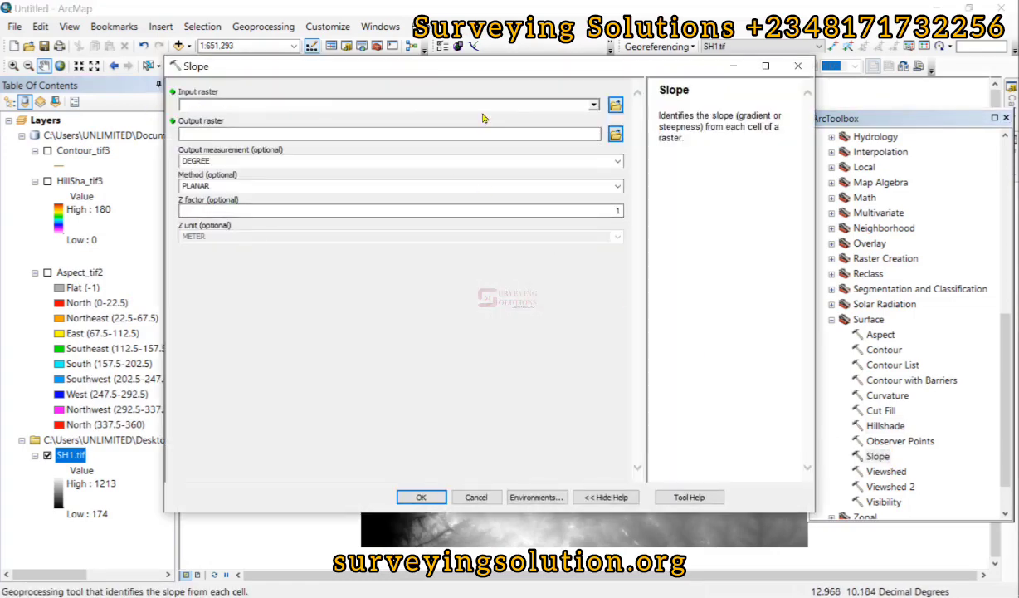
{"action": "left_click", "coordinate": [595, 106]}
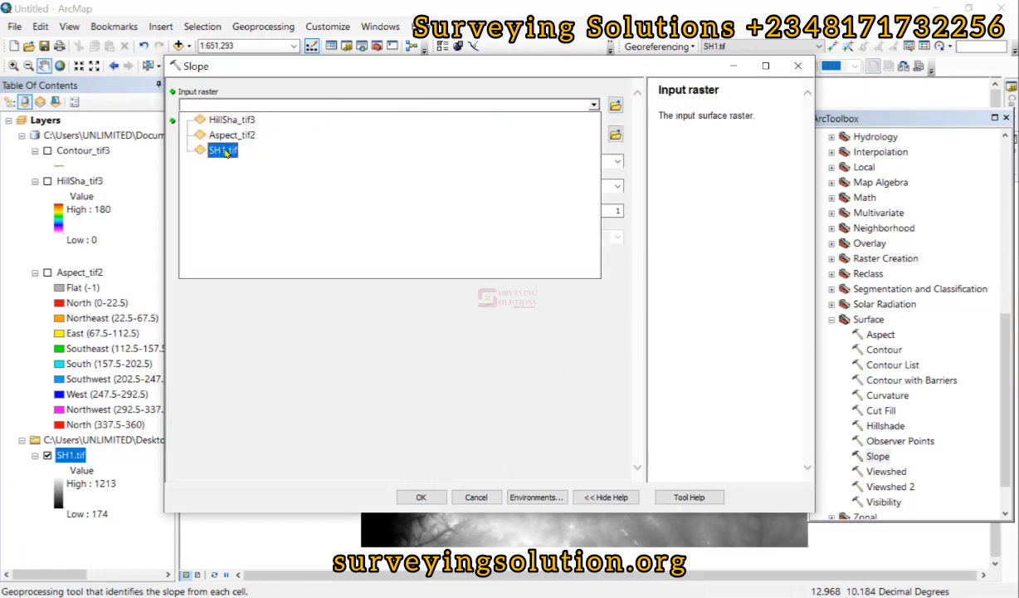
{"action": "left_click", "coordinate": [221, 145]}
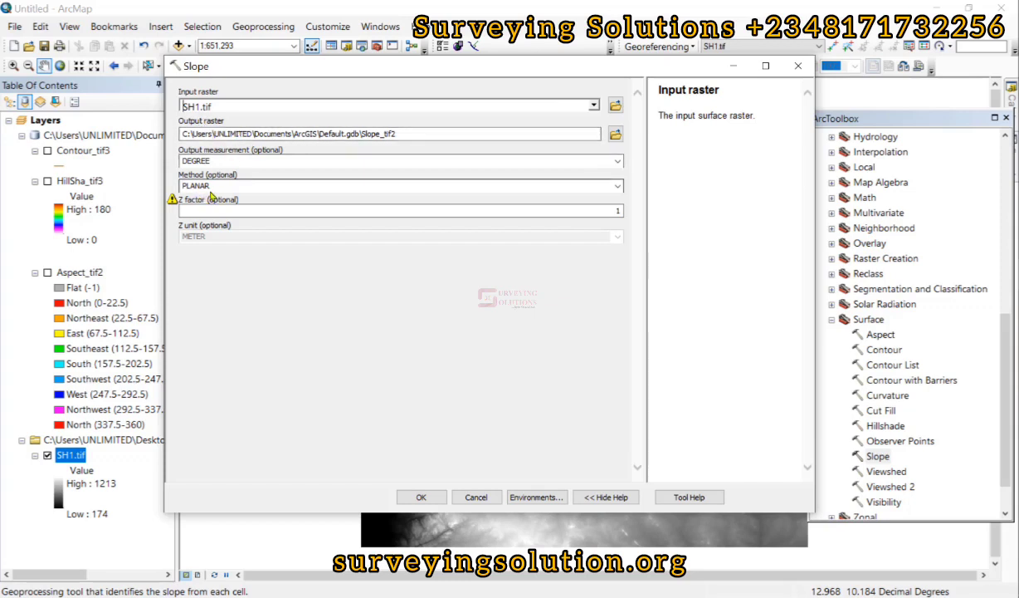
Review the Slope parameters, keep DEGREE measurement, PLANAR method and a Z factor of 1, and generate the slope raster.
{"action": "left_click", "coordinate": [238, 165]}
{"action": "left_click", "coordinate": [313, 184]}
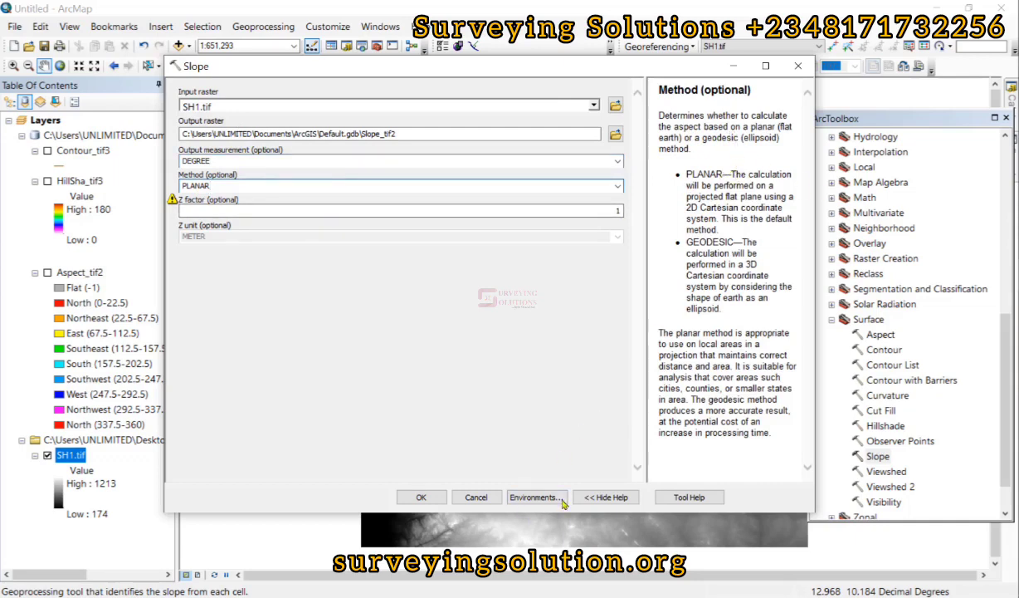
{"action": "left_click", "coordinate": [599, 498]}
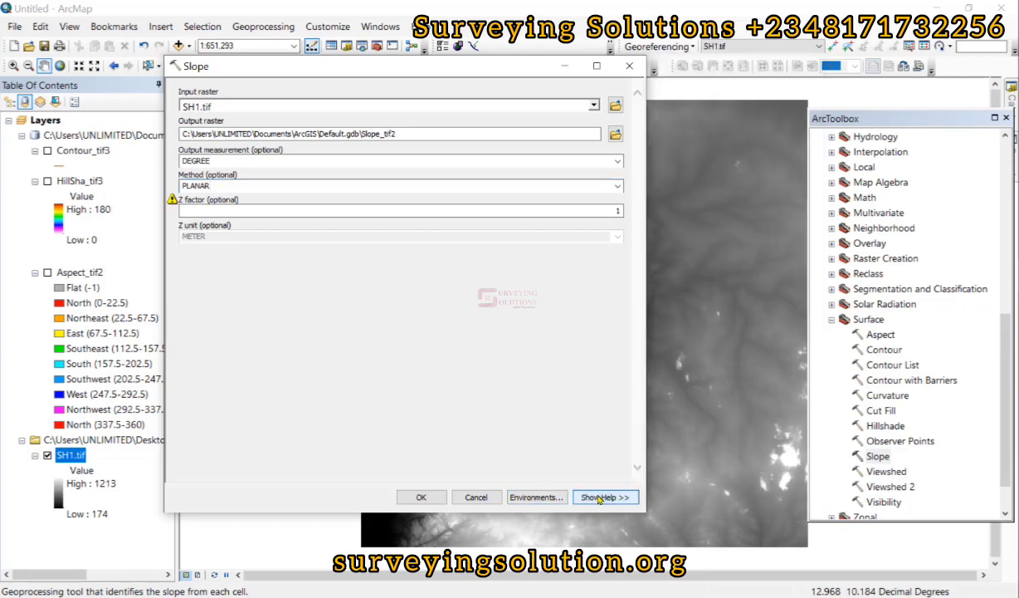
{"action": "left_click", "coordinate": [601, 497]}
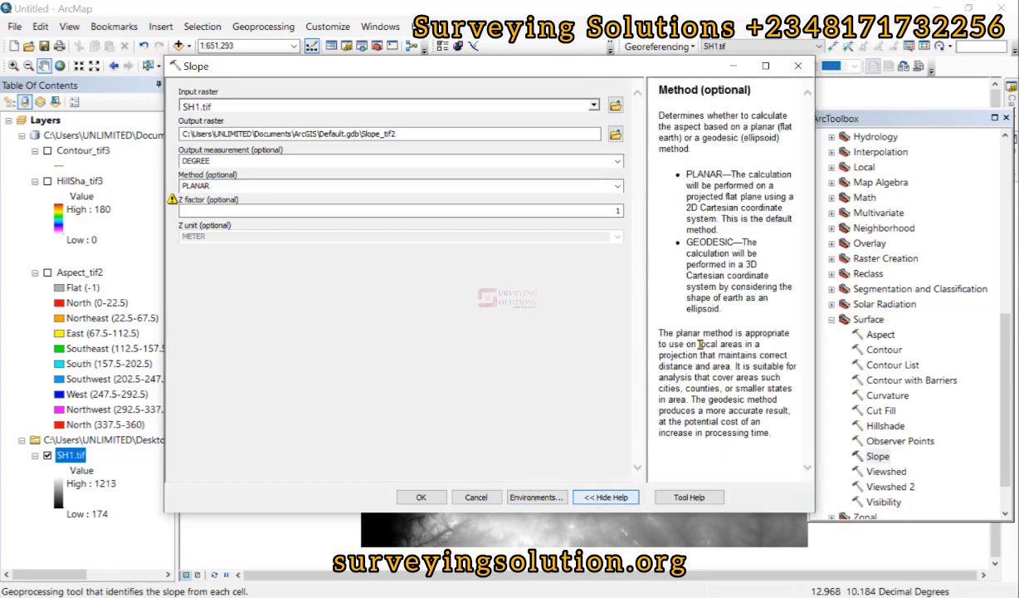
{"action": "left_click", "coordinate": [284, 209]}
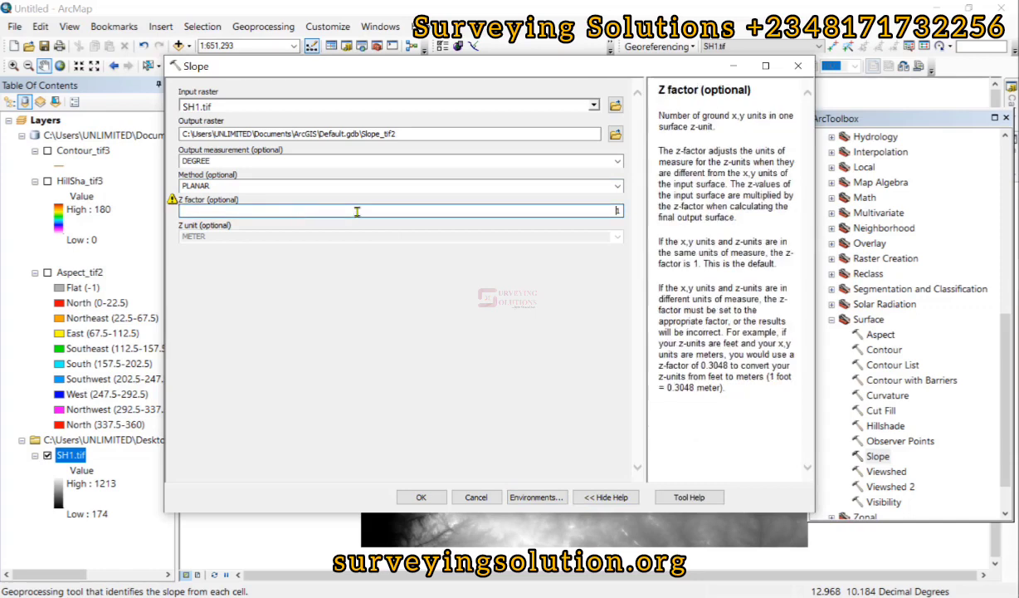
{"action": "left_click", "coordinate": [417, 497]}
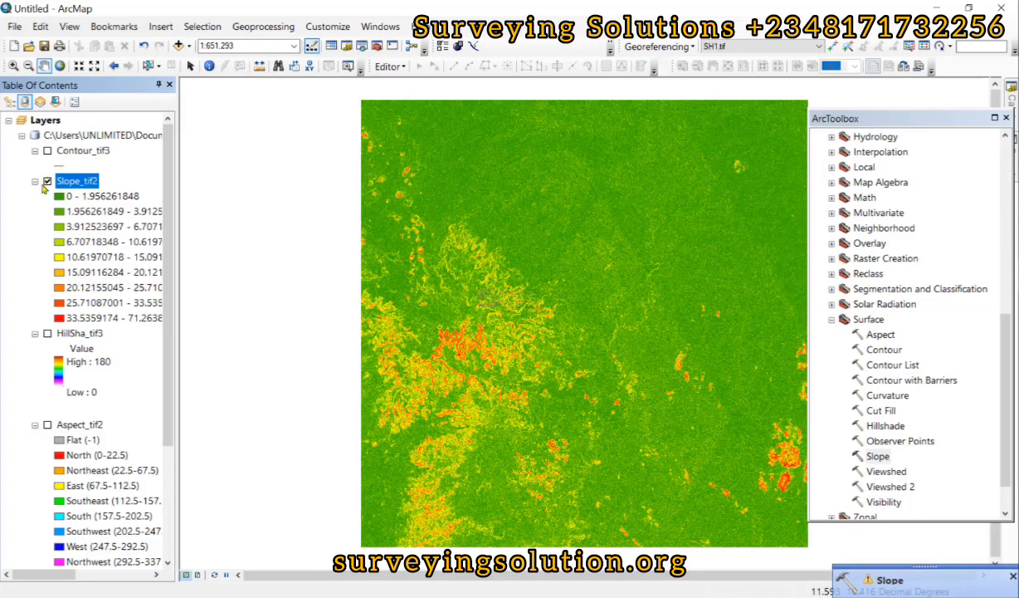
Review the Slope tool's parameters again and leave the dialog without running it.
{"action": "double_click", "coordinate": [878, 456]}
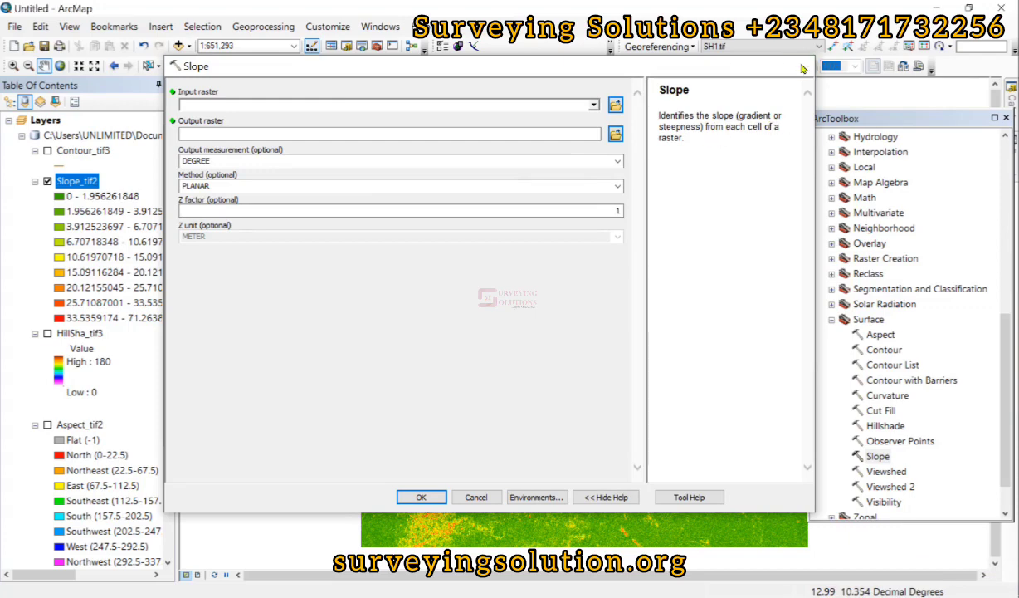
{"action": "left_click", "coordinate": [797, 66]}
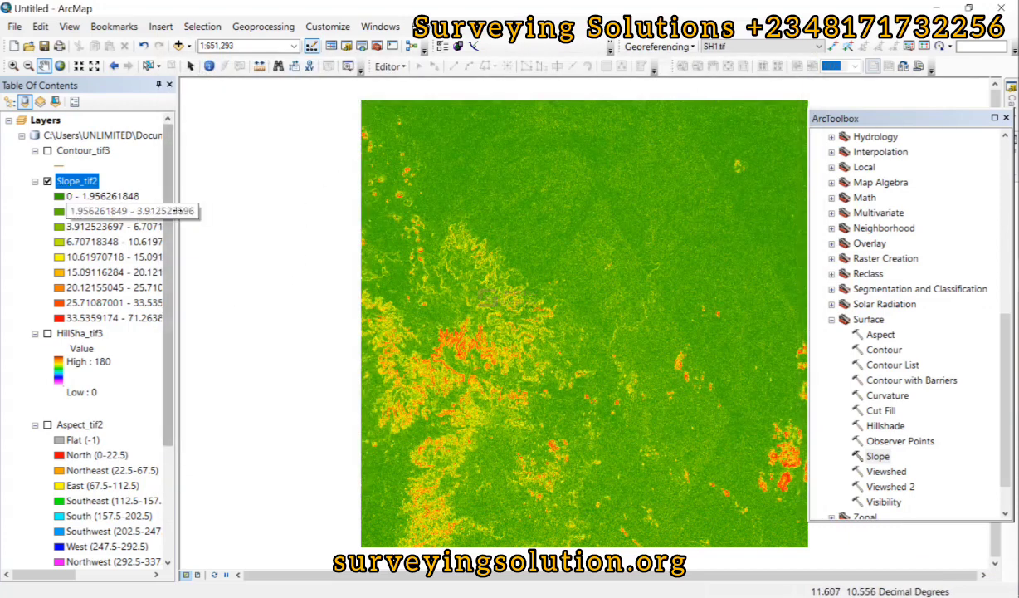
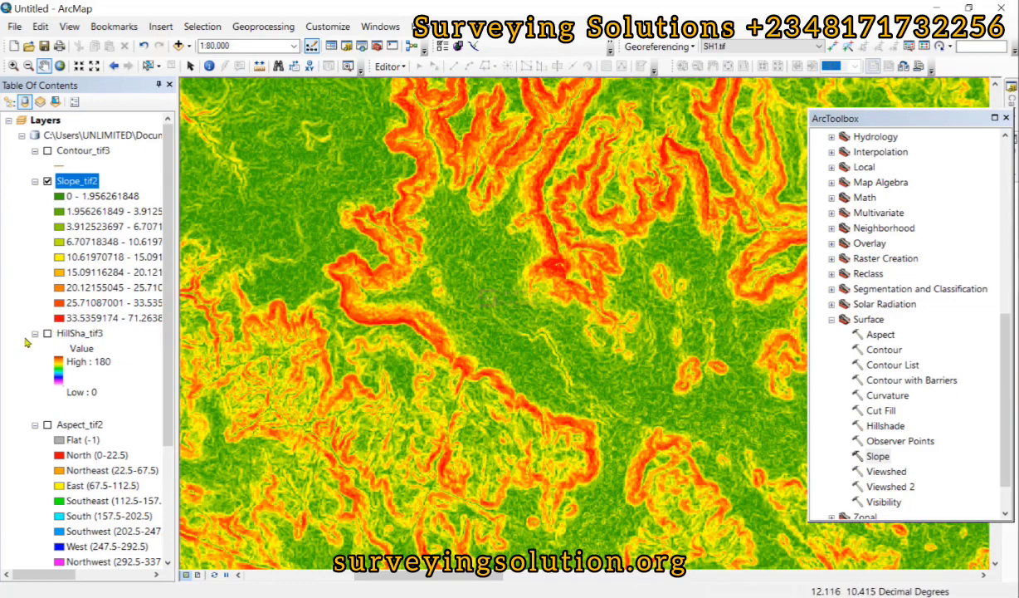
Collapse the legends of the hillshade, aspect and slope layers.
{"action": "left_click", "coordinate": [35, 333]}
{"action": "left_click", "coordinate": [35, 333]}
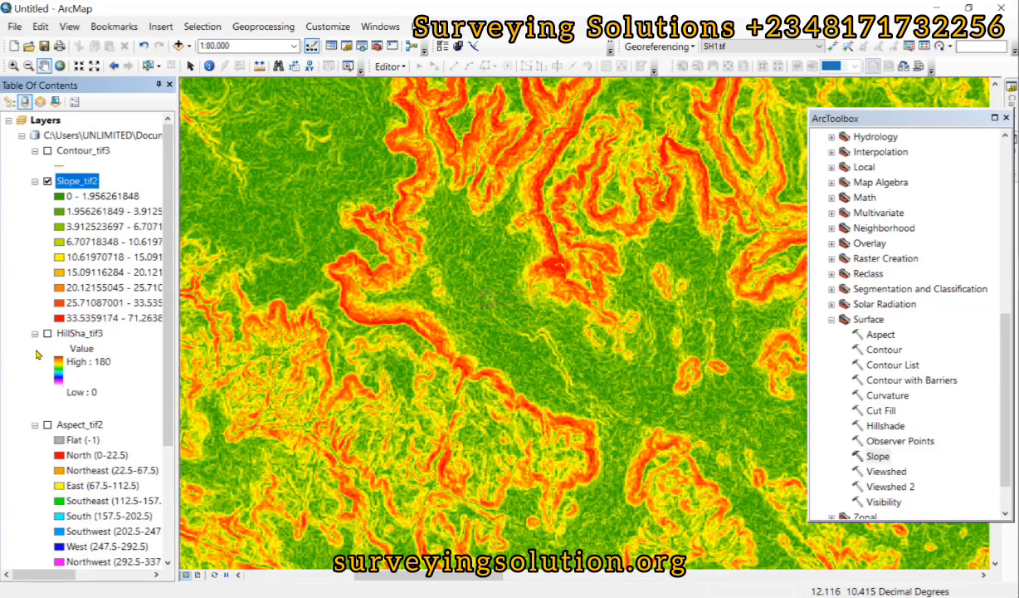
{"action": "left_click", "coordinate": [35, 332]}
{"action": "left_click", "coordinate": [35, 349]}
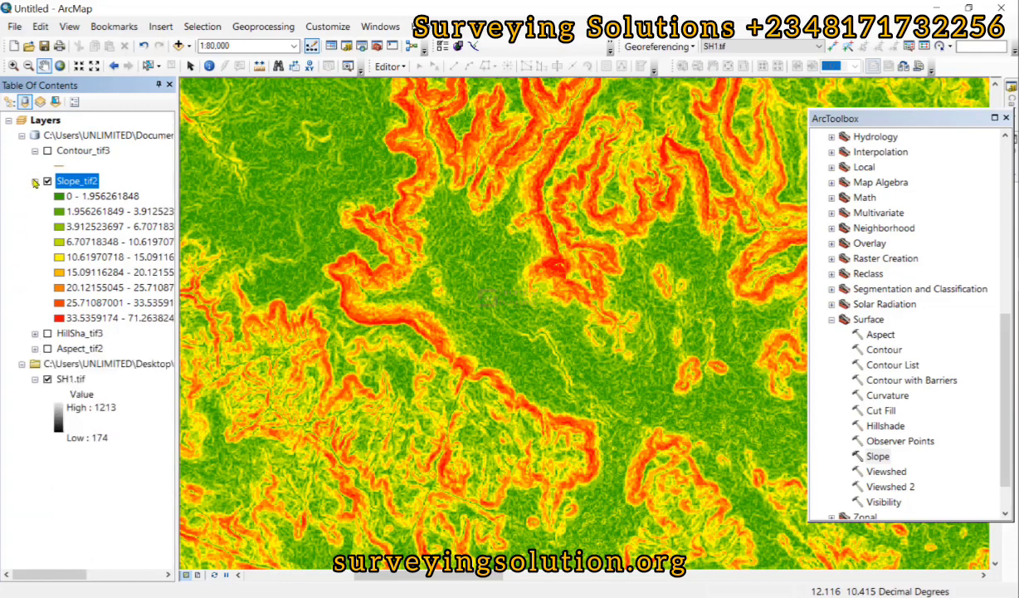
{"action": "left_click", "coordinate": [35, 181]}
Inspect the slope raster up close and compare it with the SH1.tif elevation beneath it.
{"action": "scroll", "coordinate": [470, 334], "scroll_direction": "down", "scroll_amount": 2}
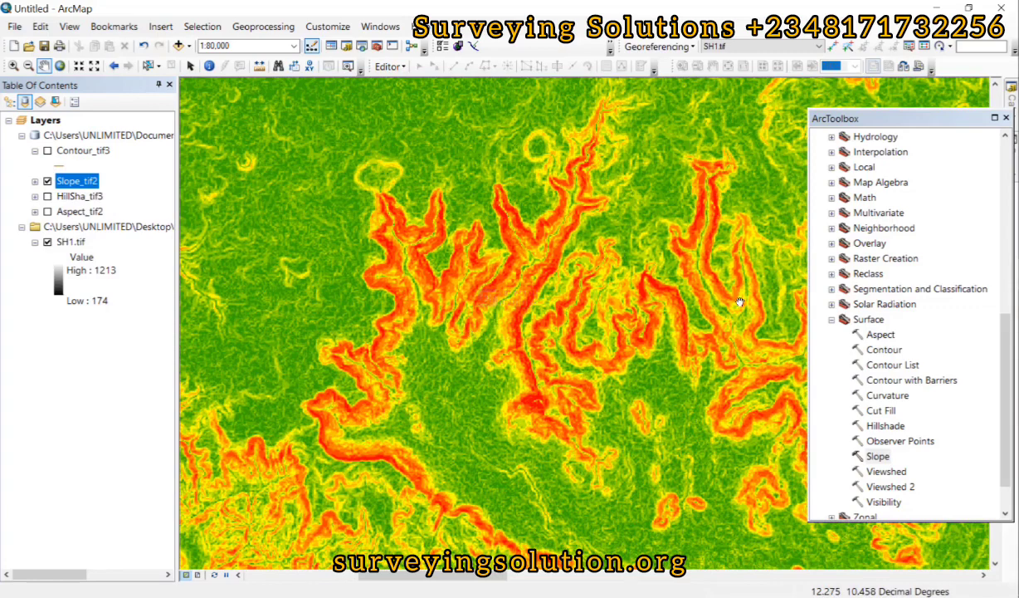
{"action": "left_click_drag", "start_coordinate": [739, 304], "coordinate": [587, 312]}
{"action": "scroll", "coordinate": [564, 359], "scroll_direction": "down", "scroll_amount": 2}
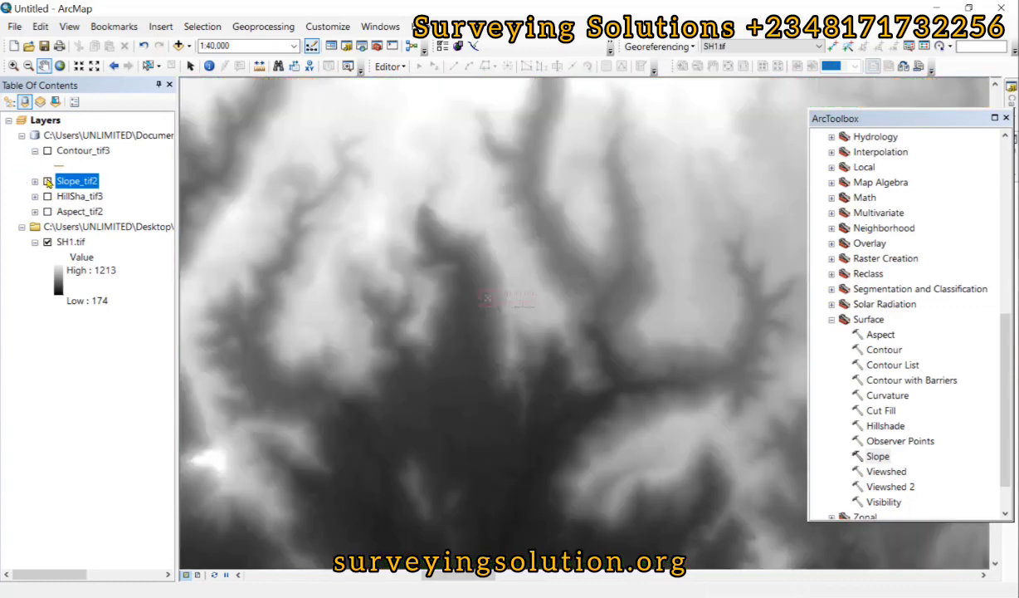
{"action": "left_click", "coordinate": [47, 181]}
View the full extent of SH1.tif and collapse its legend.
{"action": "left_click", "coordinate": [71, 242]}
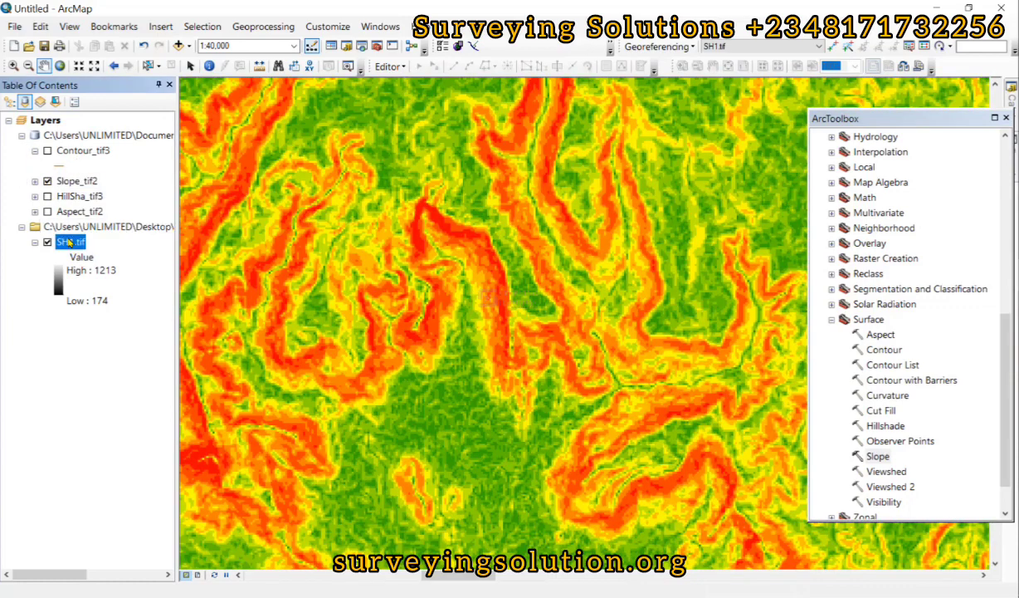
{"action": "right_click", "coordinate": [71, 242]}
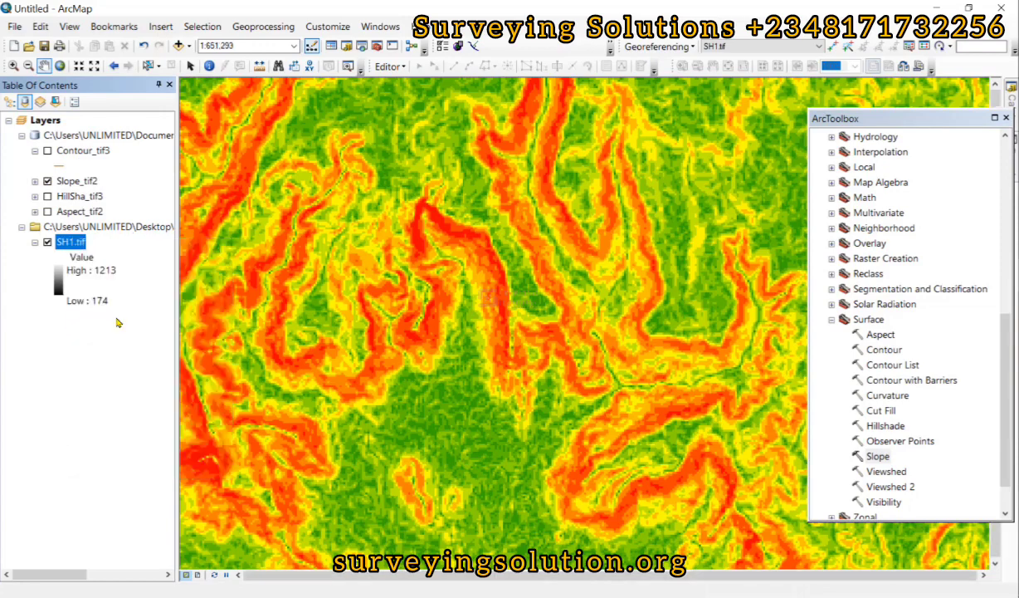
{"action": "left_click", "coordinate": [118, 322]}
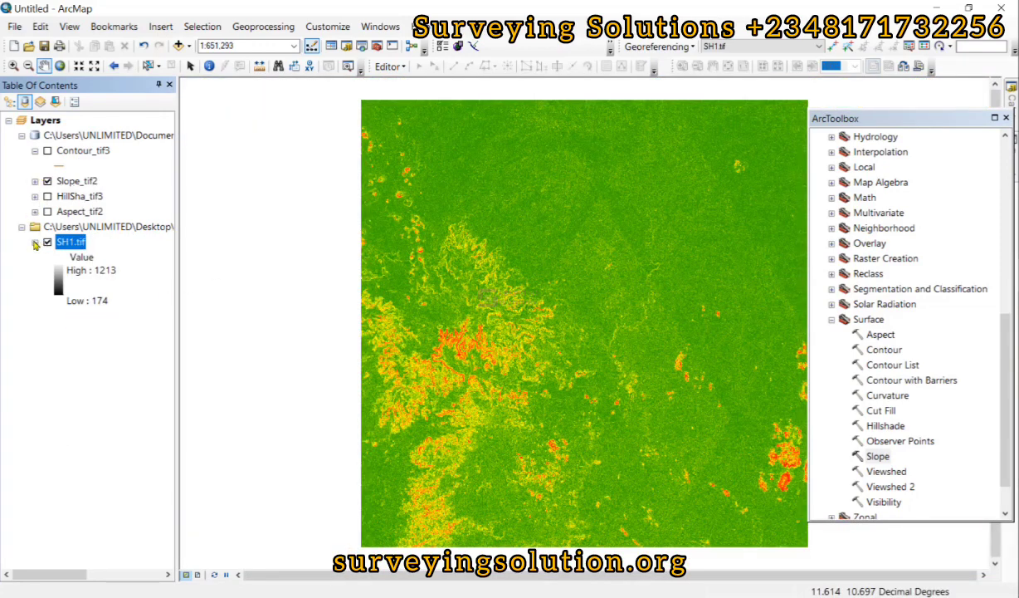
{"action": "left_click", "coordinate": [35, 242]}
Show the aspect raster in place of the slope, and replace it with the hillshade to examine the terrain up close.
{"action": "left_click", "coordinate": [47, 212]}
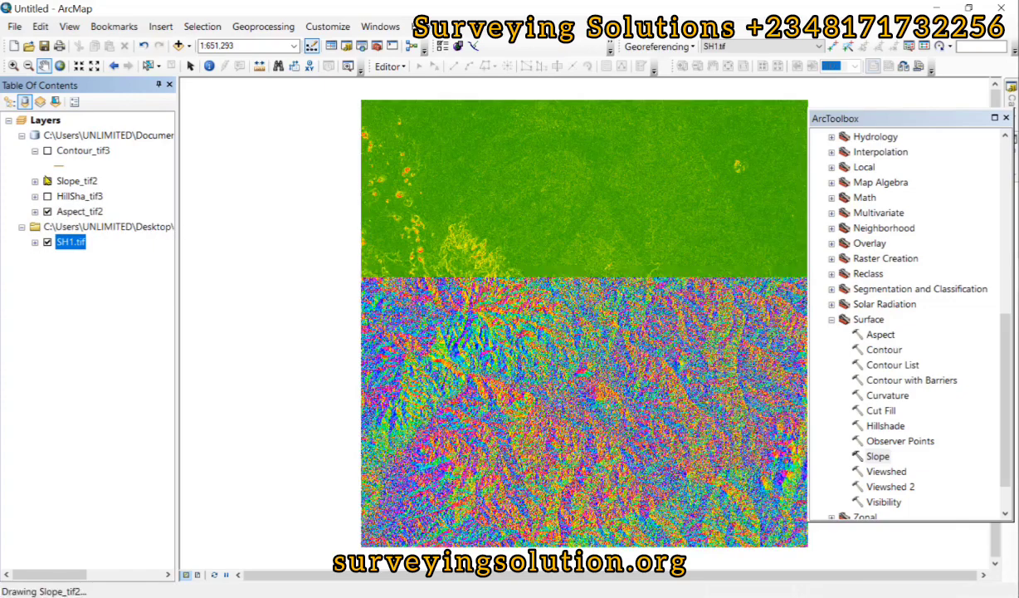
{"action": "left_click", "coordinate": [47, 181]}
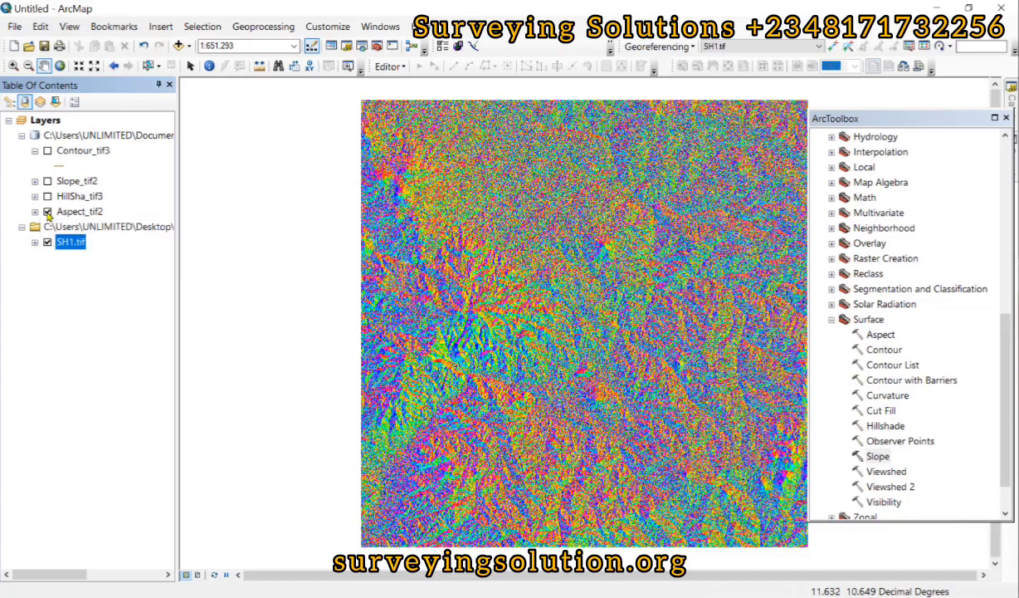
{"action": "left_click", "coordinate": [47, 212]}
{"action": "left_click", "coordinate": [47, 196]}
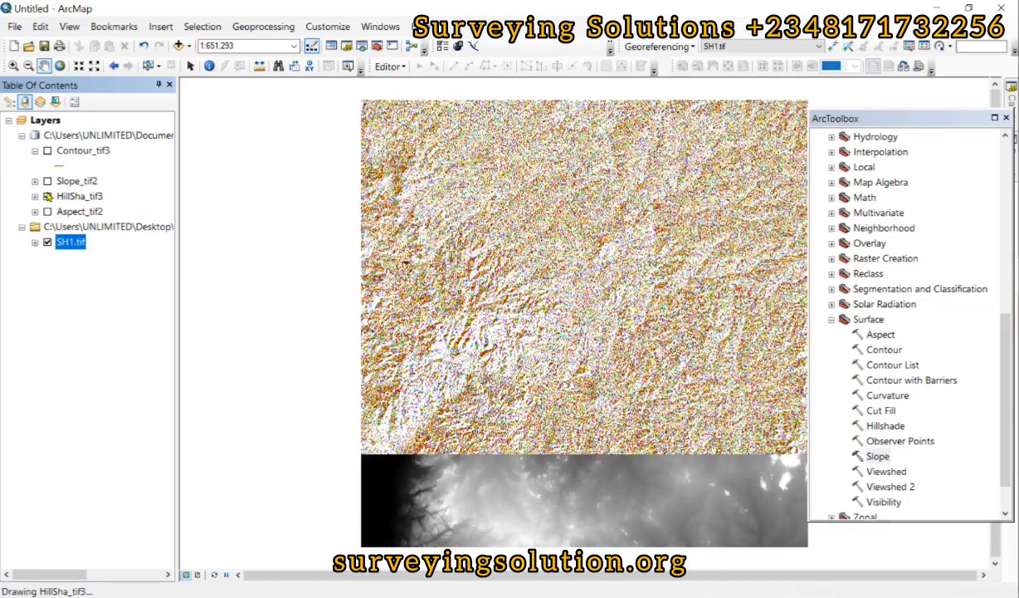
{"action": "scroll", "coordinate": [430, 369], "scroll_direction": "up", "scroll_amount": 1}
{"action": "scroll", "coordinate": [430, 368], "scroll_direction": "up", "scroll_amount": 3}
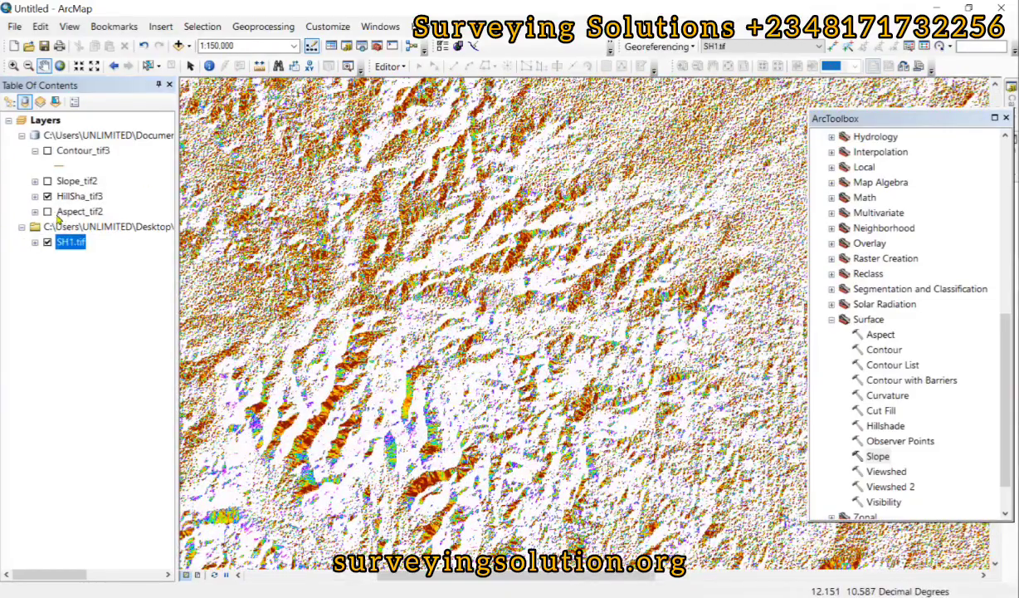
Swap the hillshade for the aspect raster and the aspect for the slope raster to compare them over the same area.
{"action": "left_click", "coordinate": [47, 211]}
{"action": "left_click", "coordinate": [47, 196]}
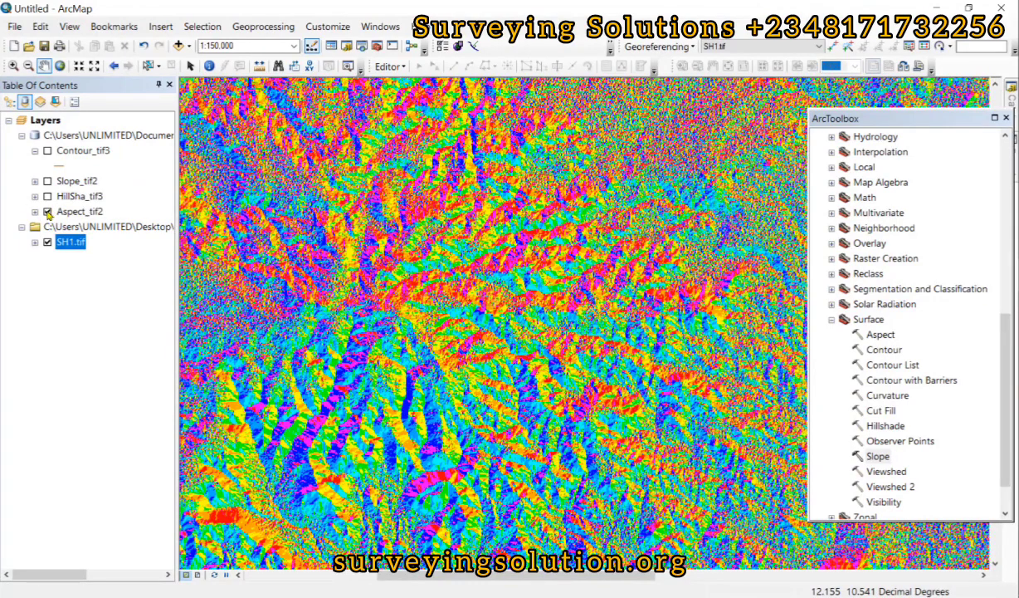
{"action": "left_click", "coordinate": [47, 211]}
{"action": "left_click", "coordinate": [47, 181]}
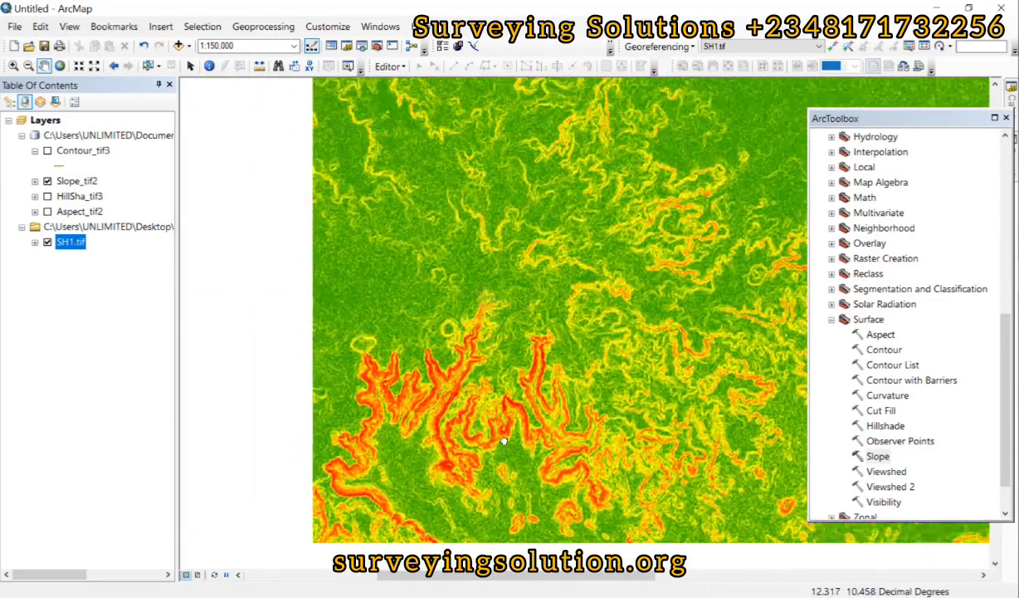
{"action": "left_click_drag", "start_coordinate": [503, 440], "coordinate": [437, 524]}
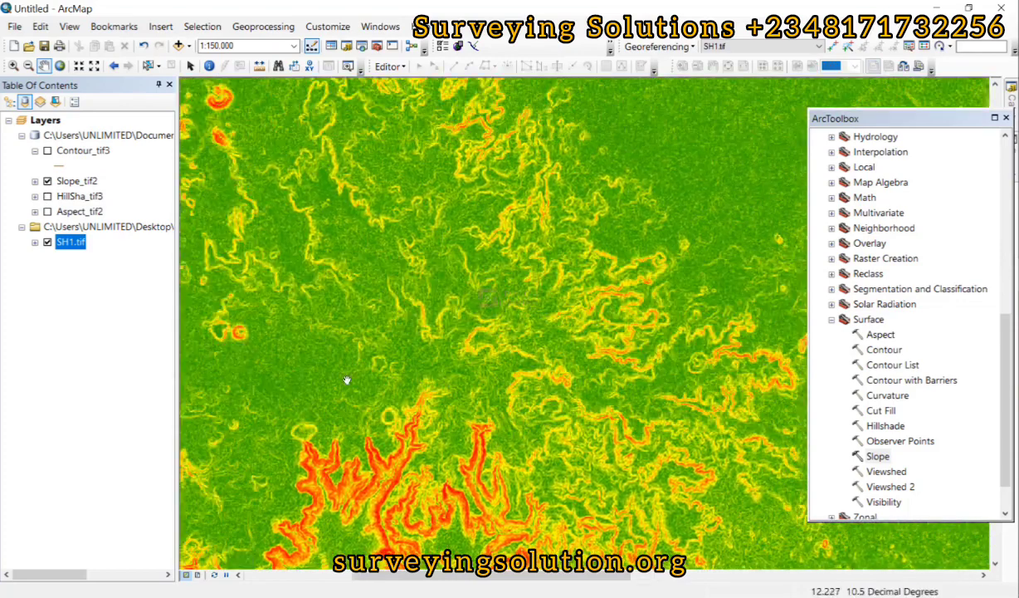
Hide the slope raster and examine the contour layer over the SH1.tif elevation.
{"action": "left_click", "coordinate": [47, 181]}
{"action": "left_click", "coordinate": [48, 152]}
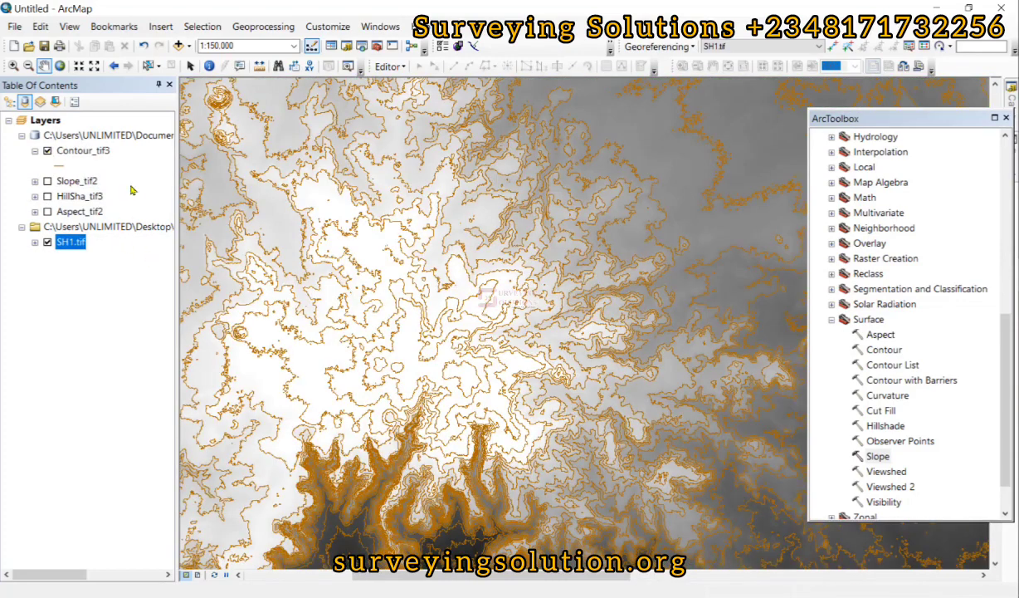
{"action": "scroll", "coordinate": [446, 313], "scroll_direction": "up", "scroll_amount": 3}
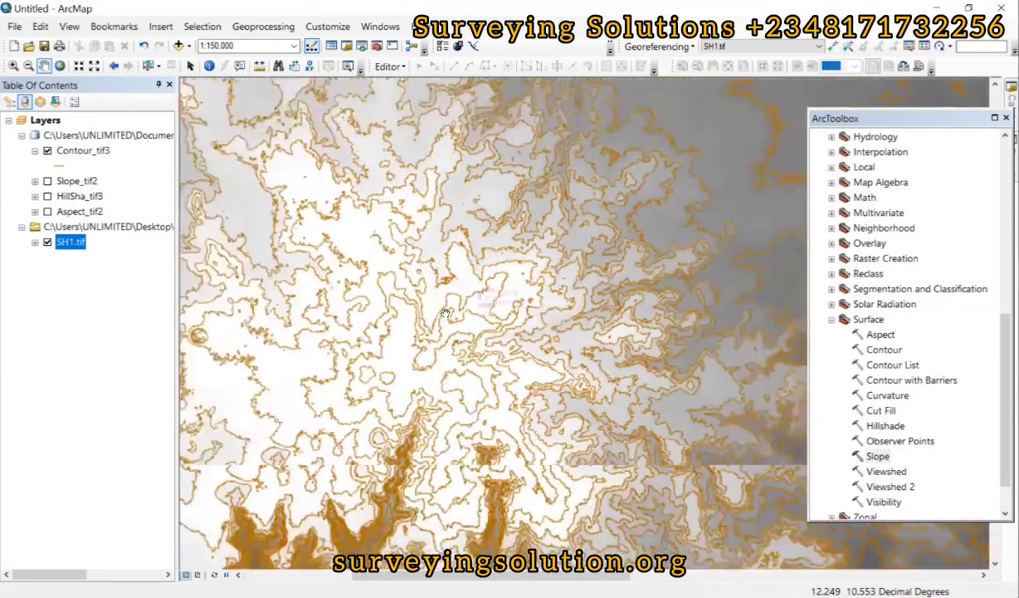
{"action": "scroll", "coordinate": [439, 299], "scroll_direction": "up", "scroll_amount": 1}
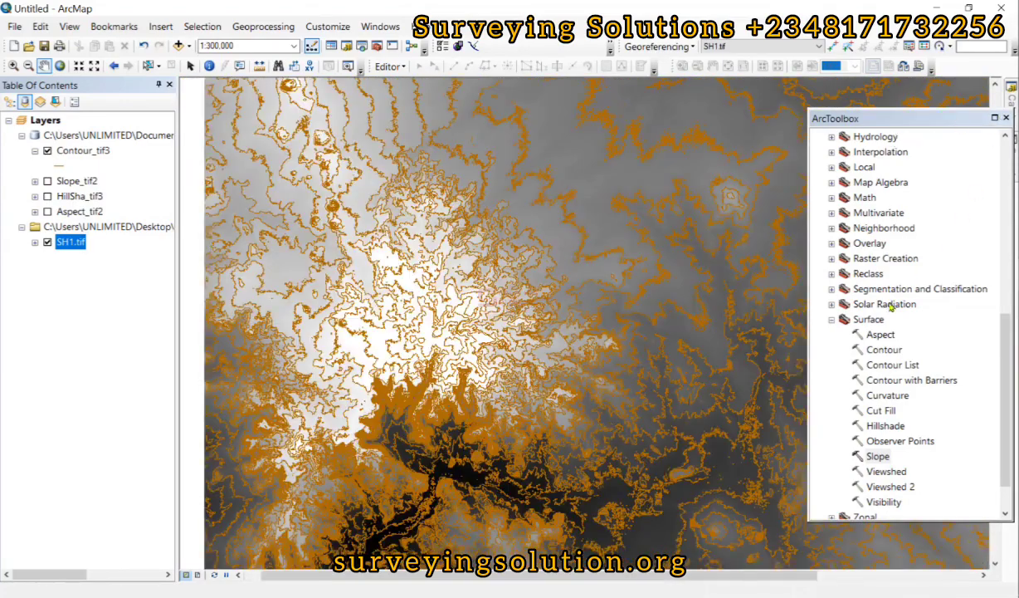
Collapse the Surface toolset and Spatial Analyst Tools, and close ArcToolbox.
{"action": "left_click", "coordinate": [833, 321]}
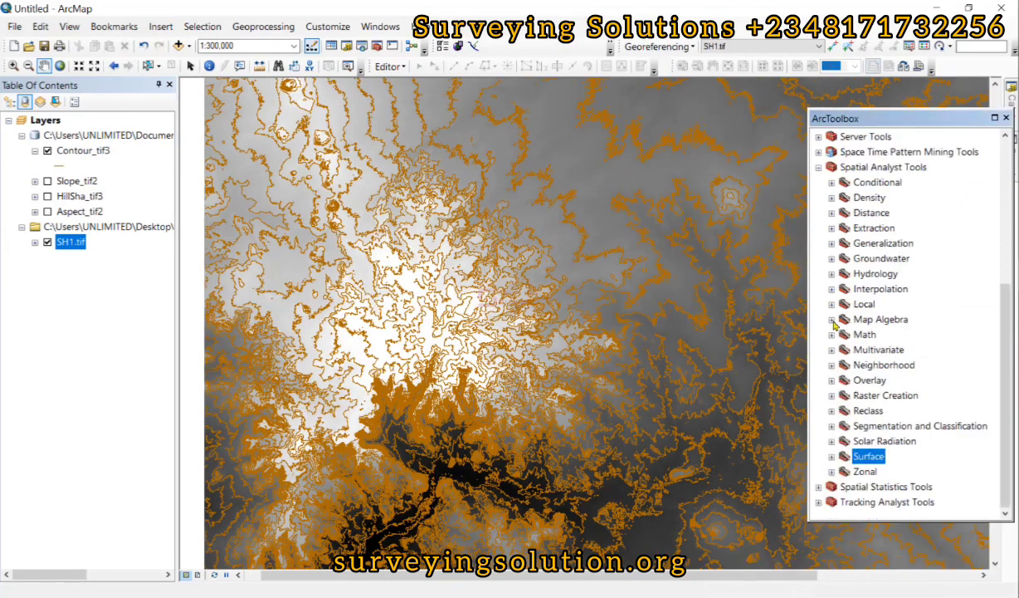
{"action": "left_click", "coordinate": [818, 168]}
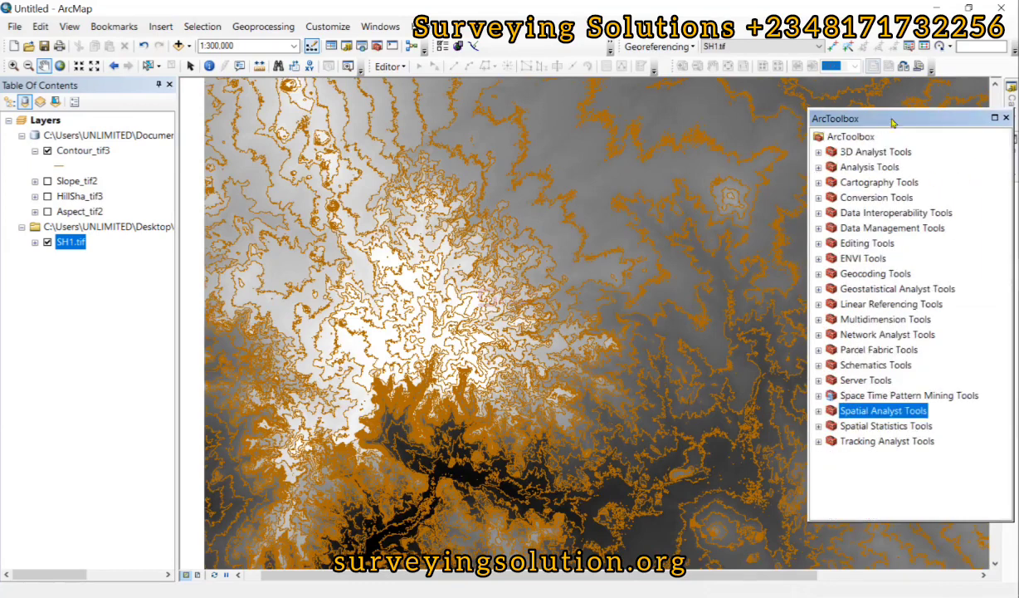
{"action": "left_click", "coordinate": [1005, 120]}
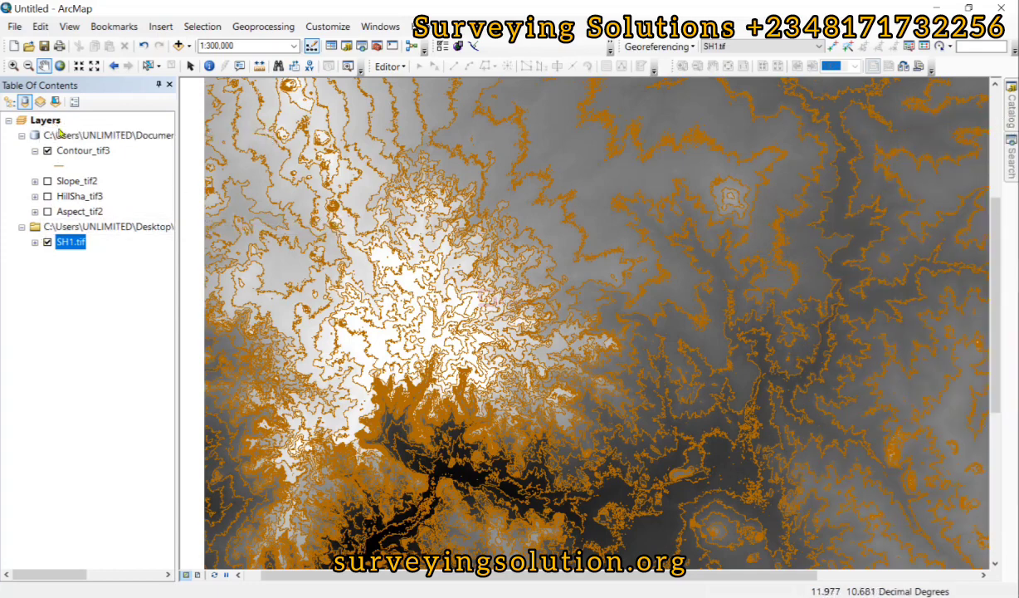
View SH1.tif's full extent and leave only the slope raster visible, hiding the elevation and contour layers.
{"action": "right_click", "coordinate": [65, 245]}
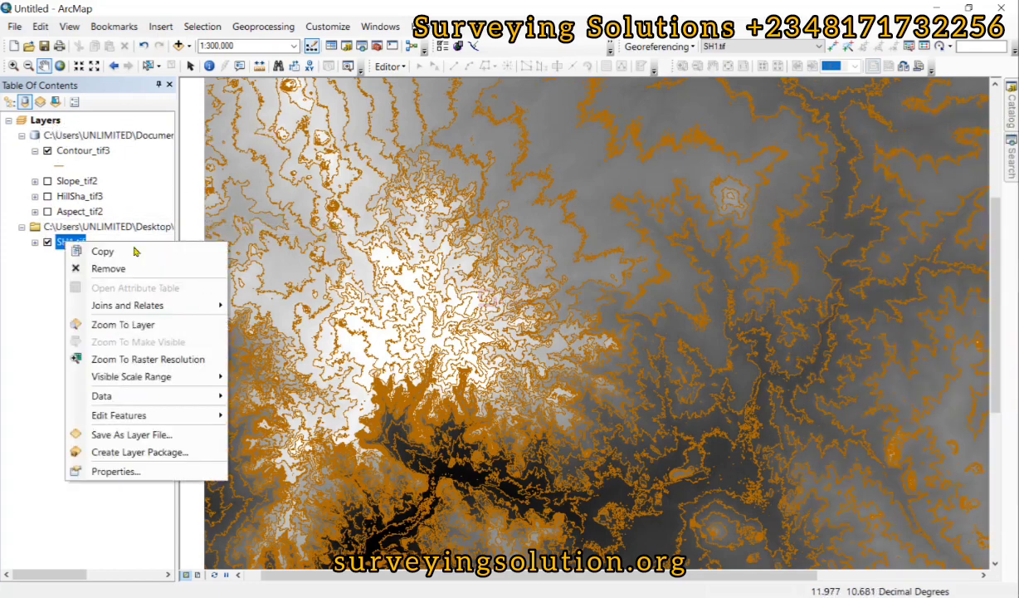
{"action": "left_click", "coordinate": [132, 322]}
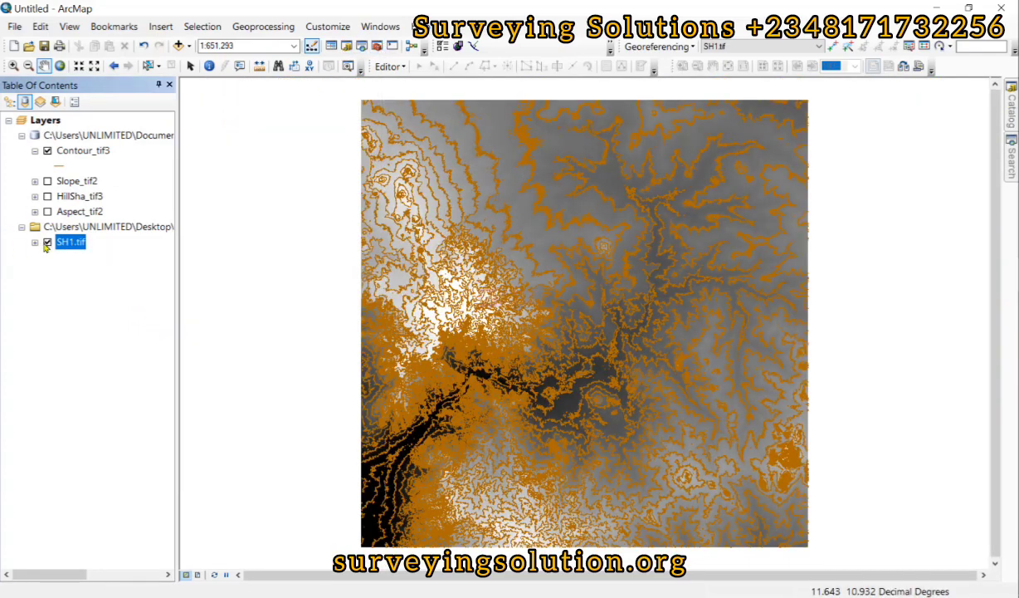
{"action": "left_click", "coordinate": [48, 242]}
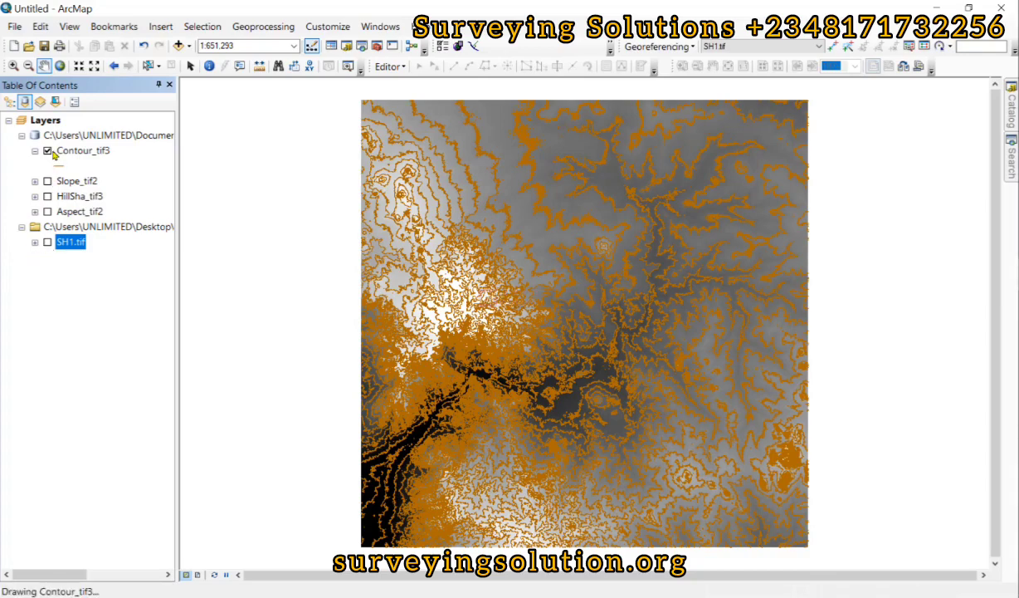
{"action": "left_click", "coordinate": [47, 151]}
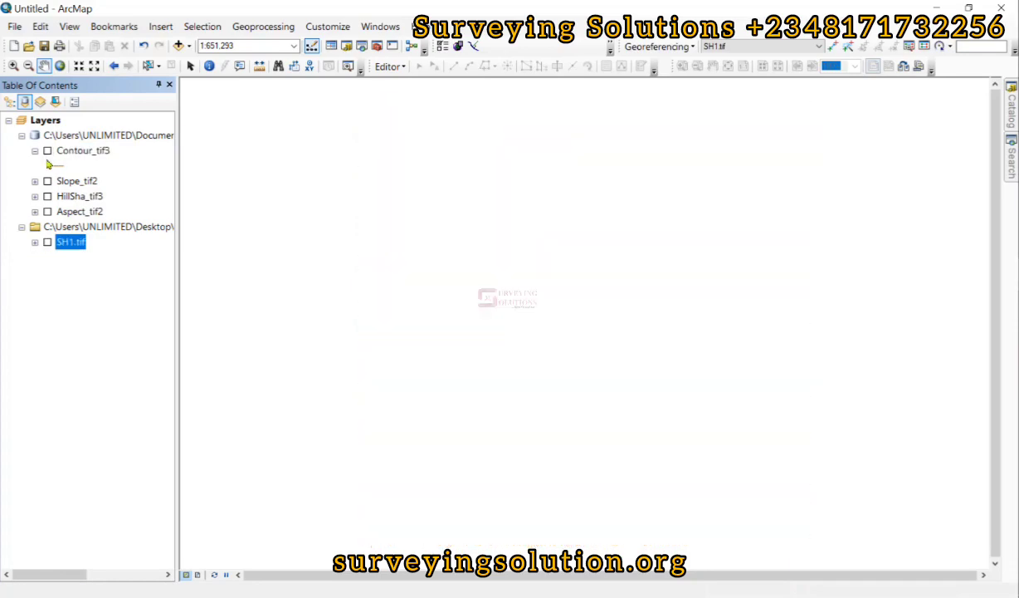
{"action": "left_click", "coordinate": [47, 181]}
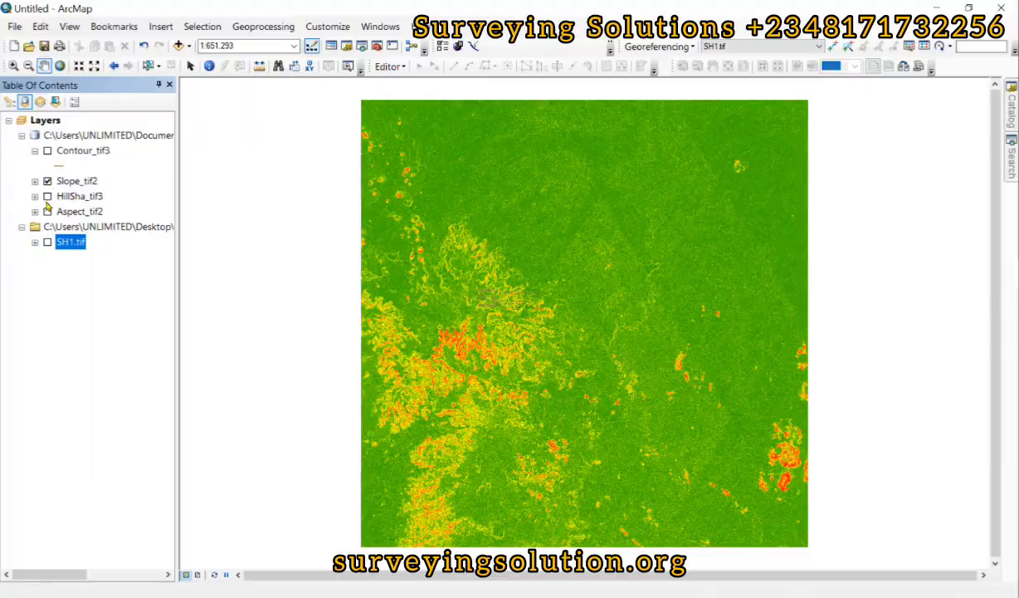